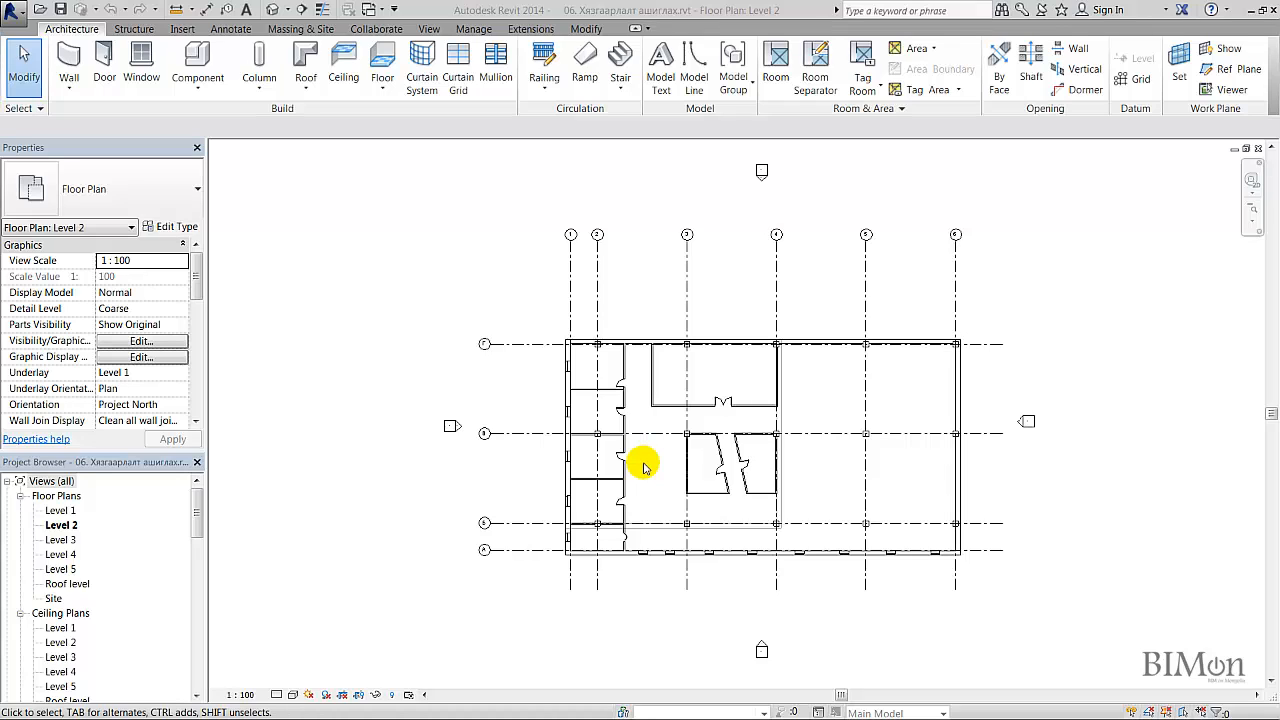
Step: Draw a wall matching the existing 138mm partition, about 6018 mm long, across the room below grid В from exterior wall to corridor wall
scroll(643, 468, up, 5)
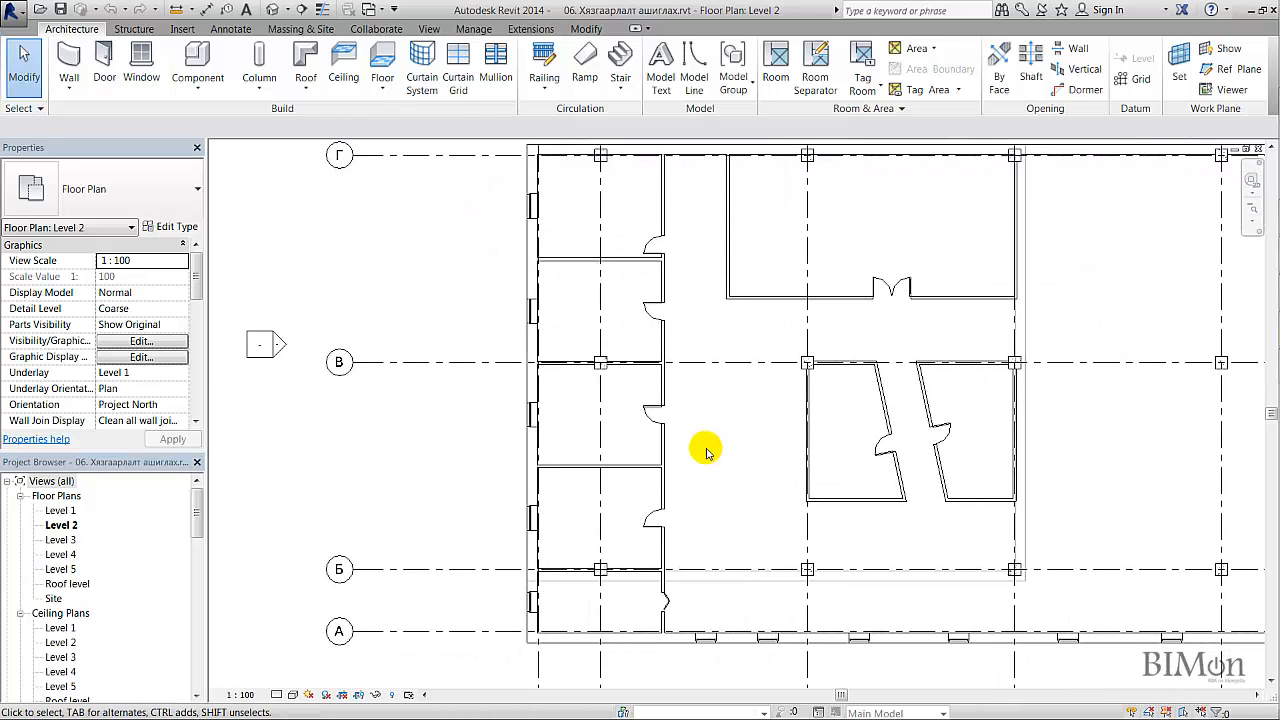
click(636, 464)
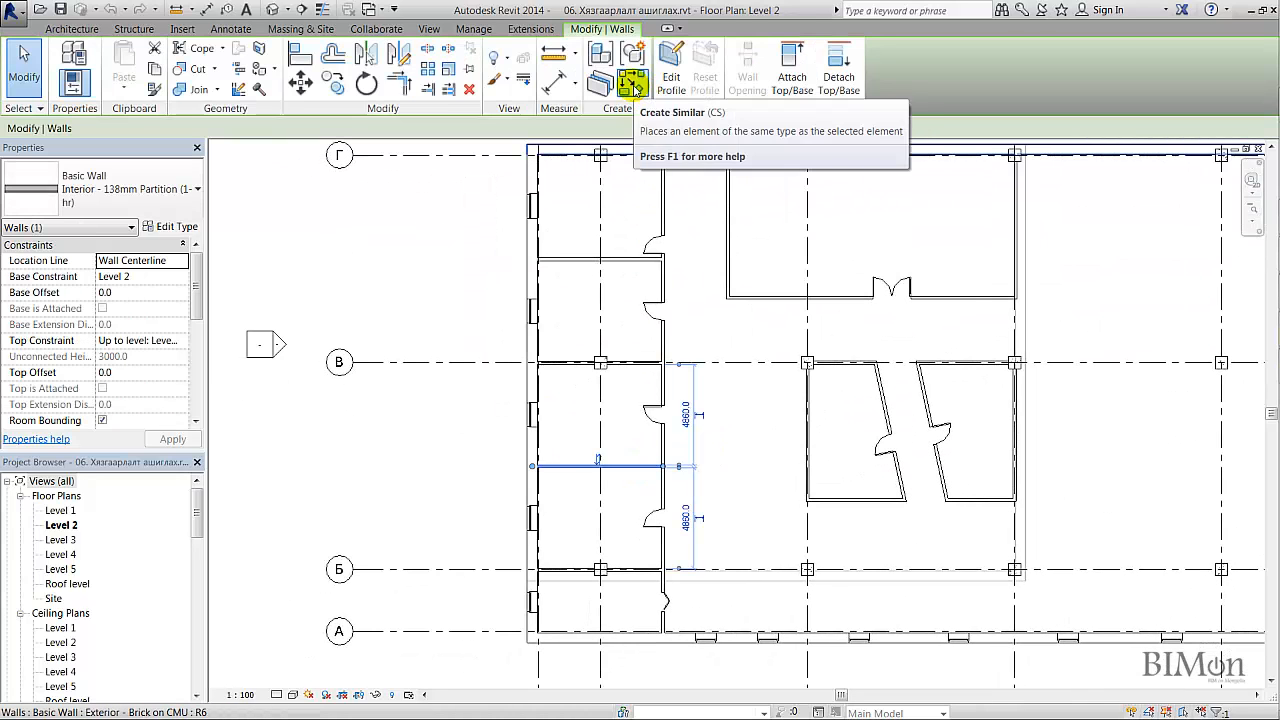
click(630, 84)
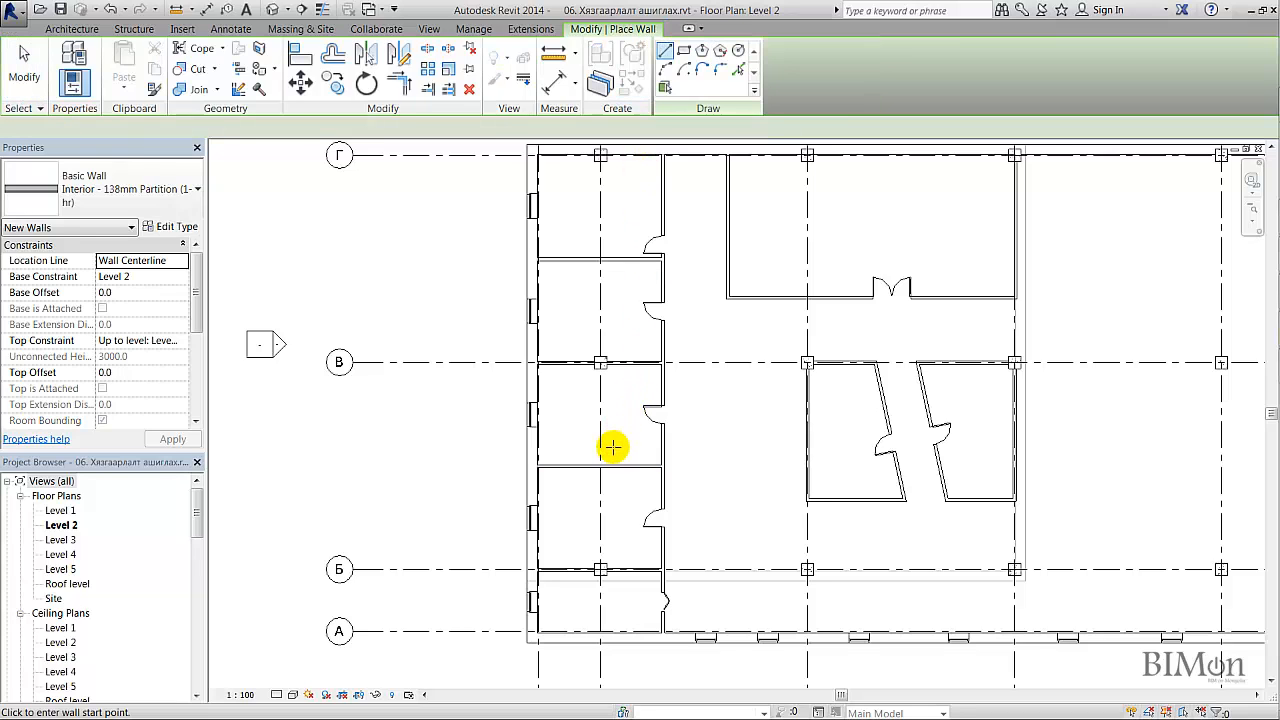
click(536, 440)
click(664, 441)
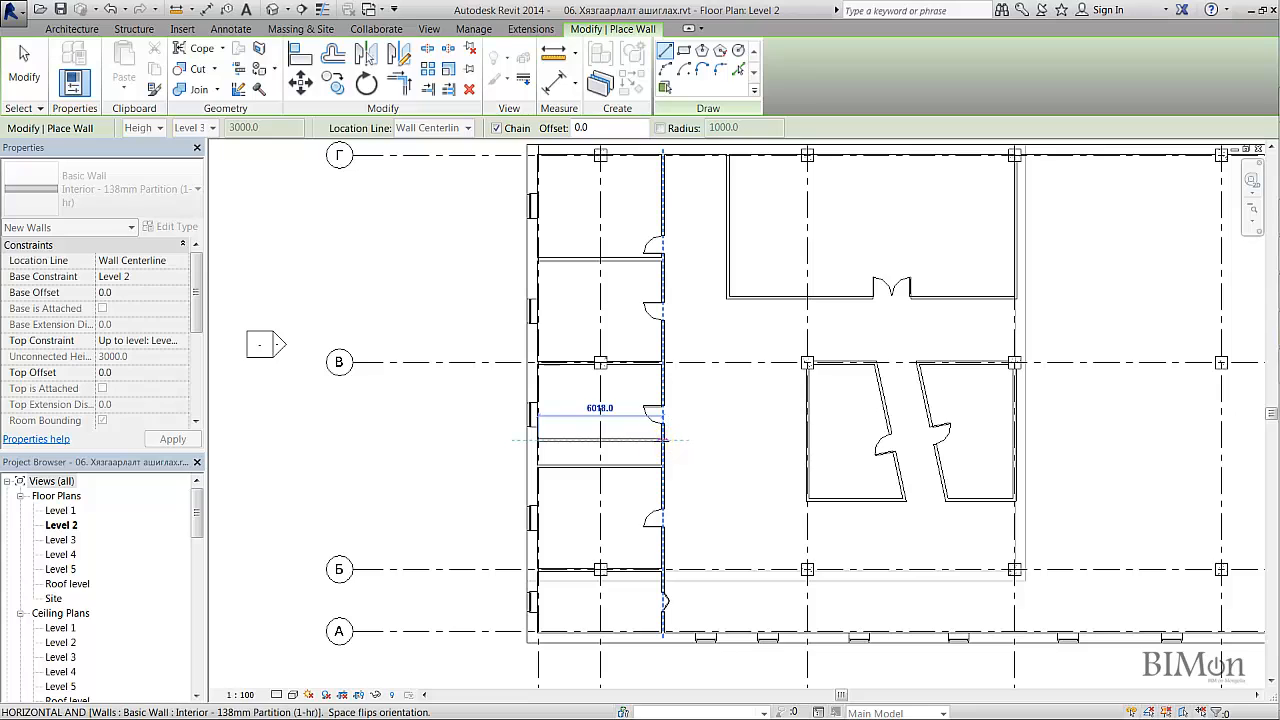
key(Escape)
key(Escape)
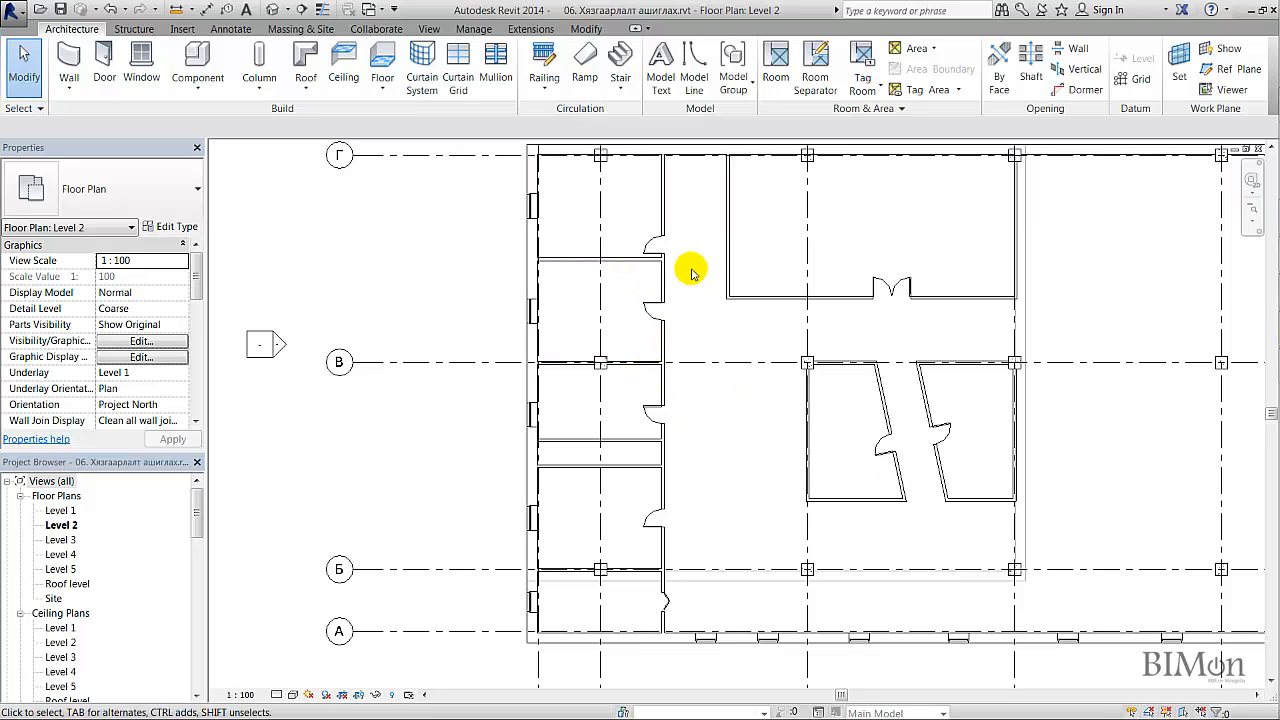
Step: Try setting the distance from the top exterior wall to the uppermost partition to 4000 mm, and undo the change
click(628, 259)
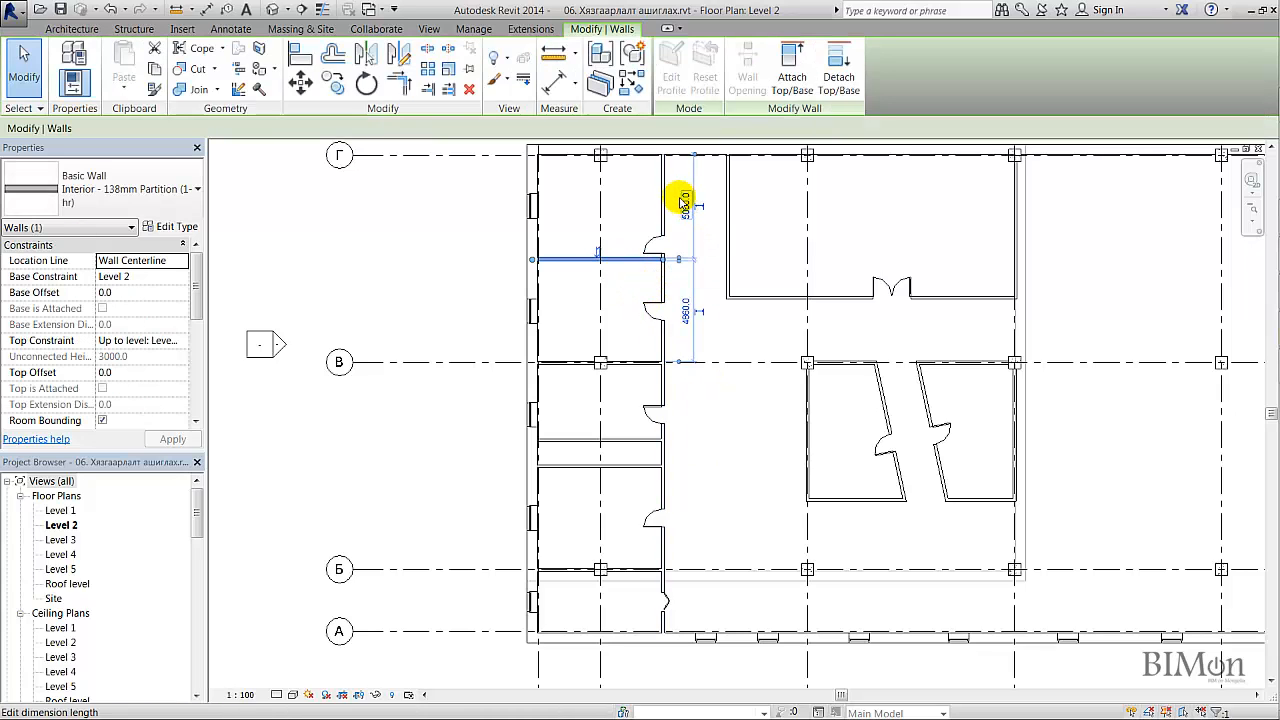
click(685, 207)
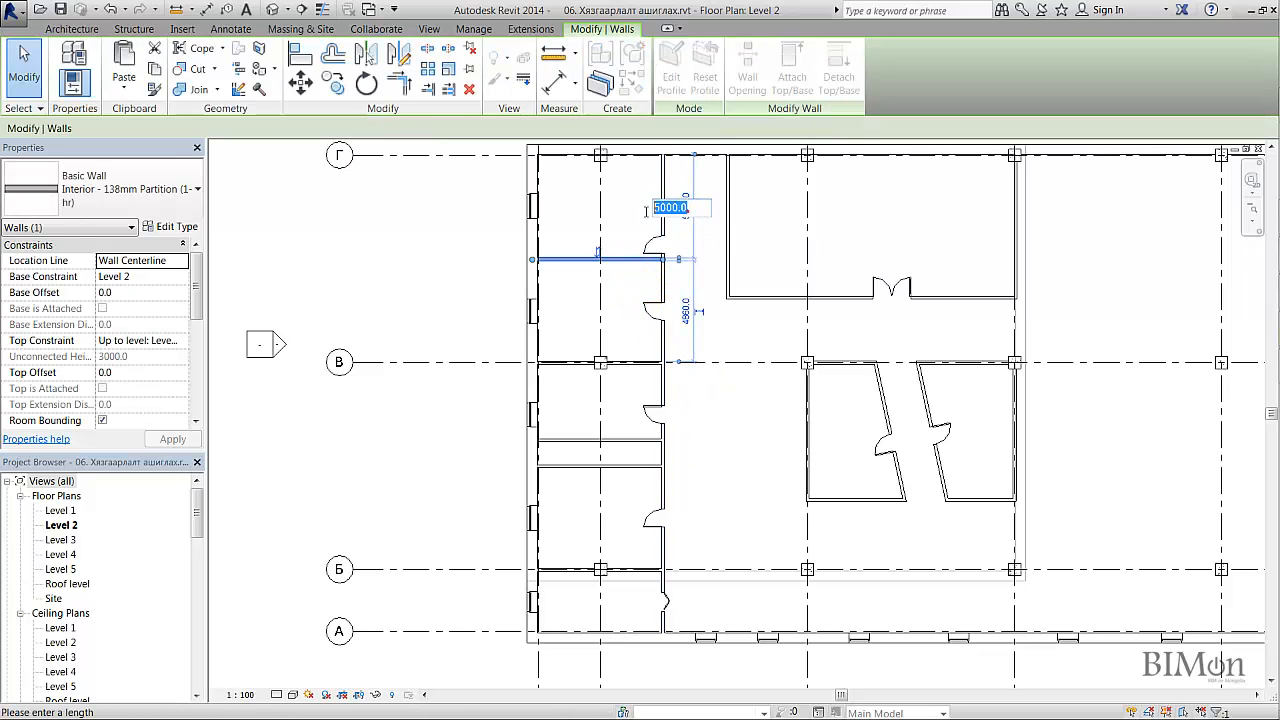
text(4000)
key(Return)
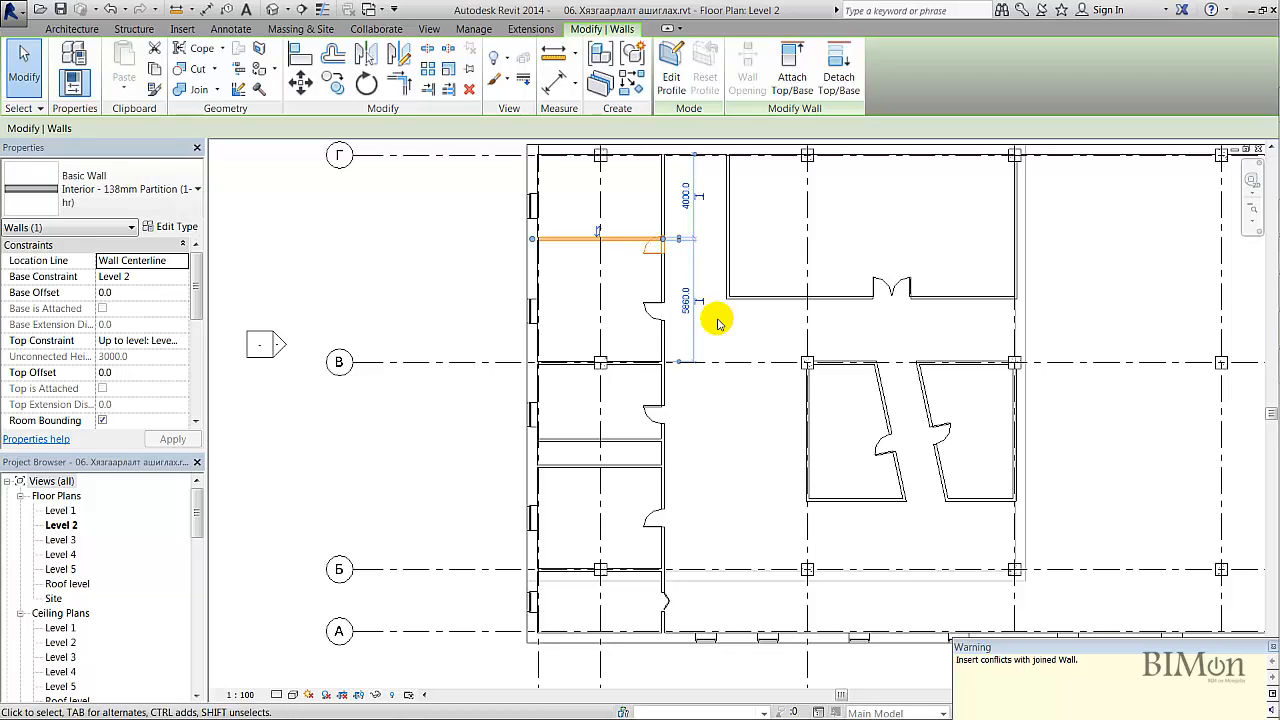
key(ctrl+z)
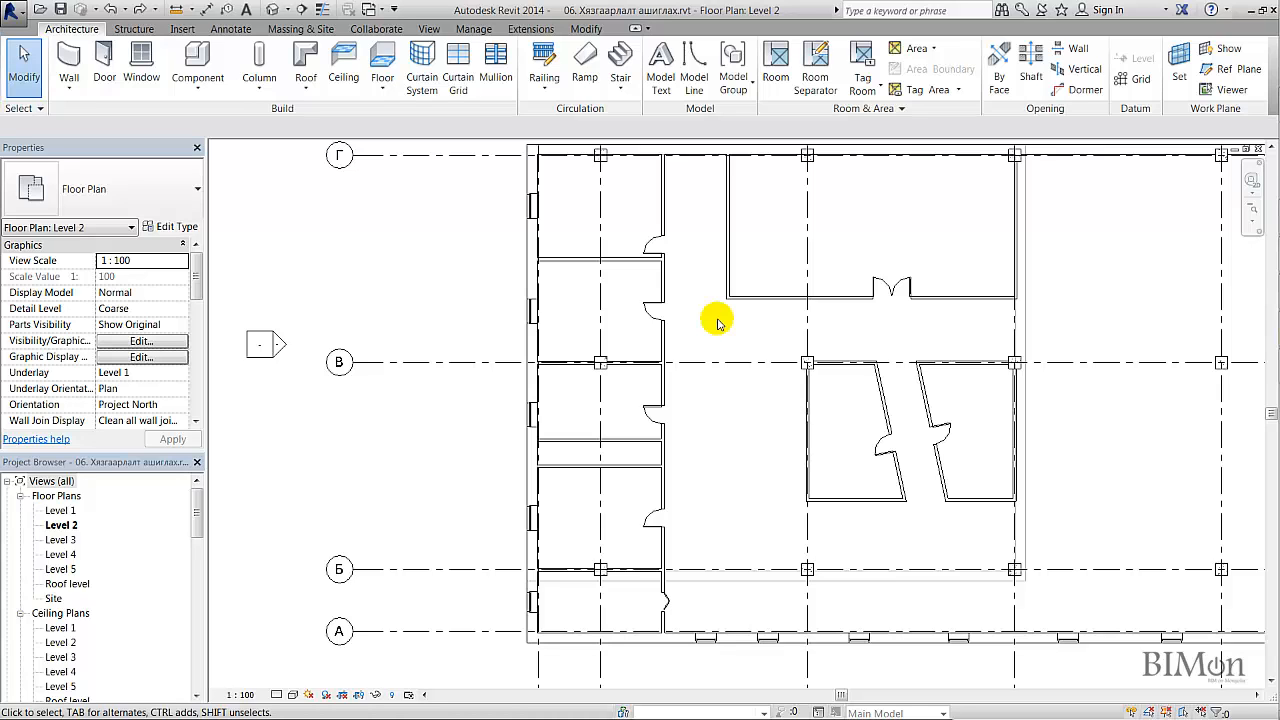
Step: Add an aligned dimension between the uppermost door's lower opening edge and the upper face of the partition beneath it
scroll(674, 258, up, 5)
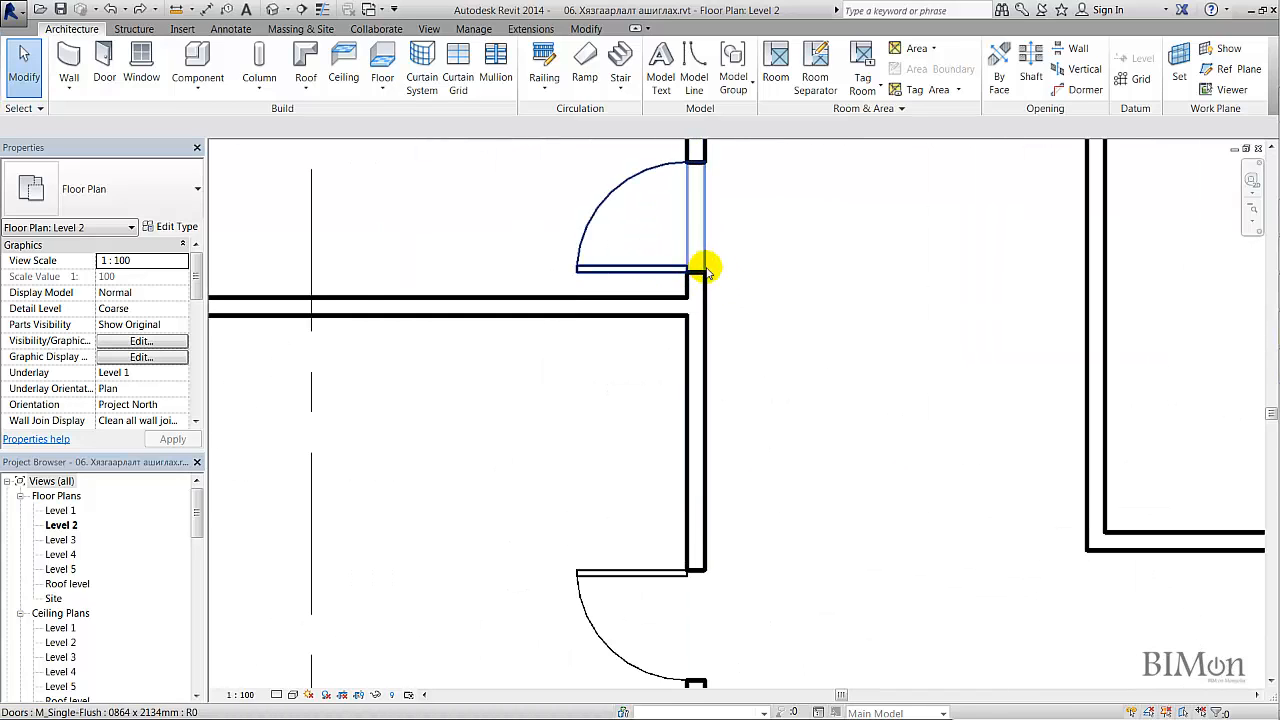
middle_drag(705, 270, 743, 308)
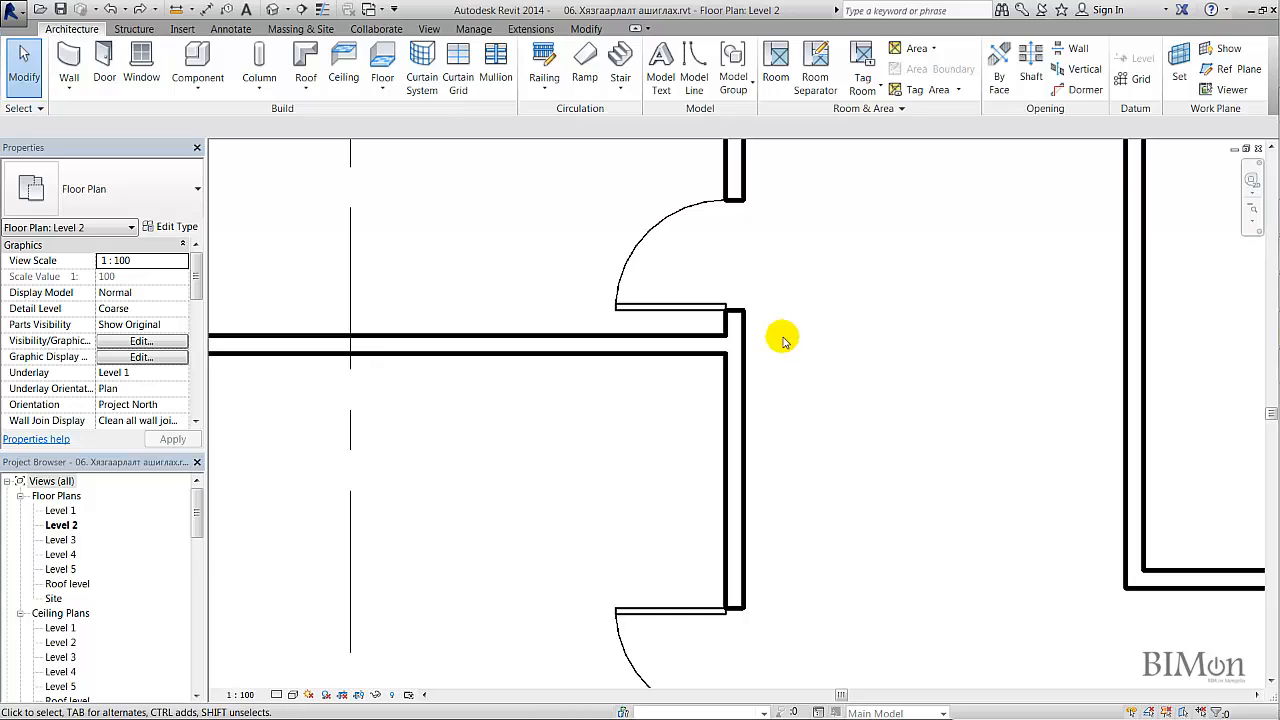
click(206, 10)
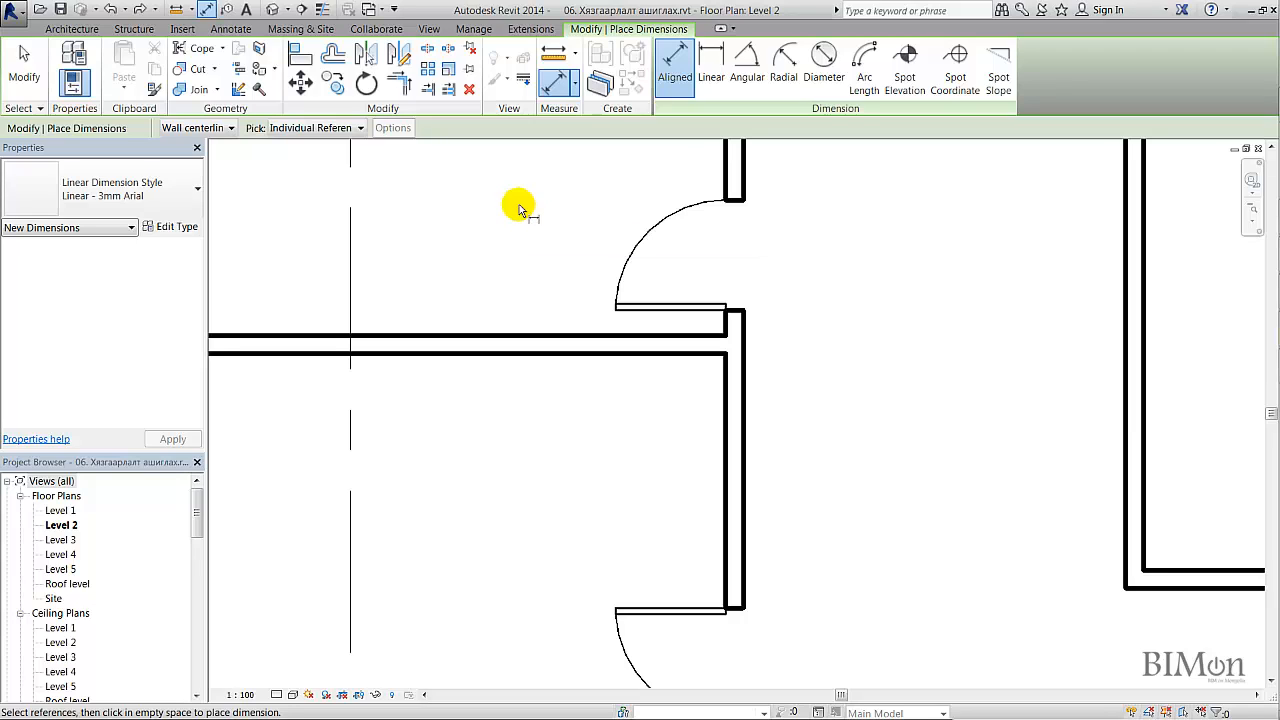
click(717, 313)
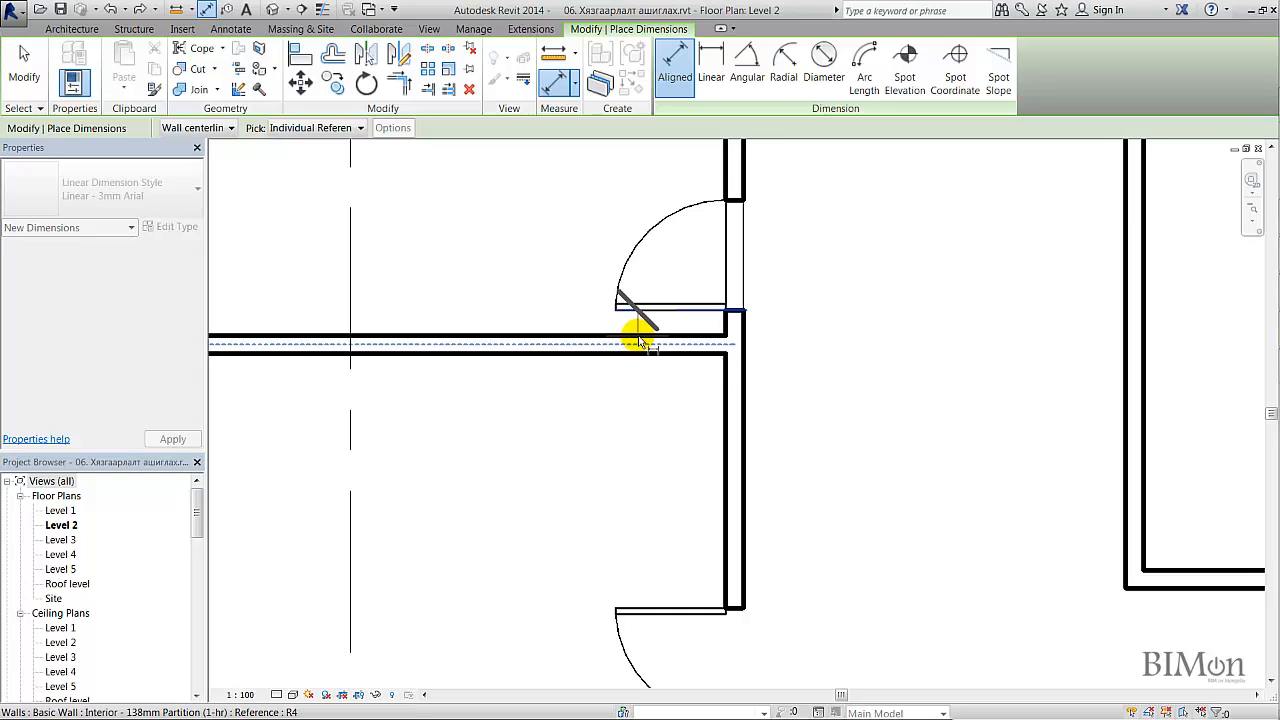
click(203, 129)
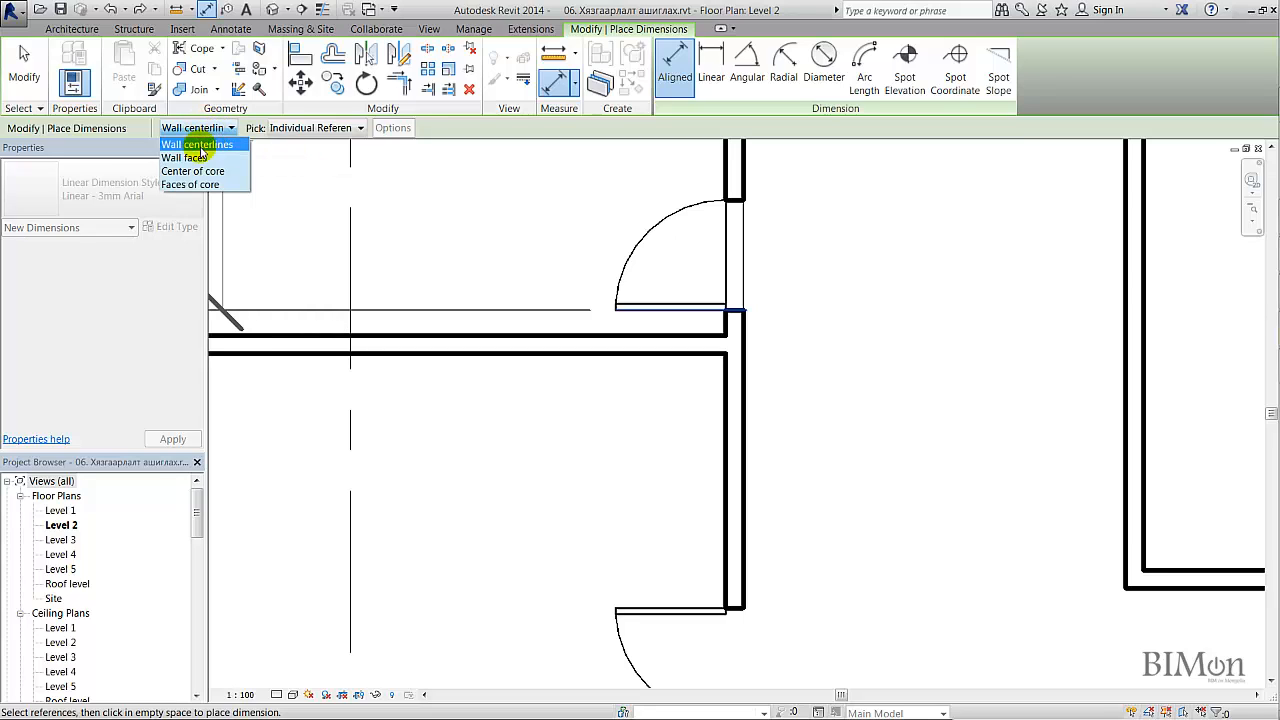
click(495, 252)
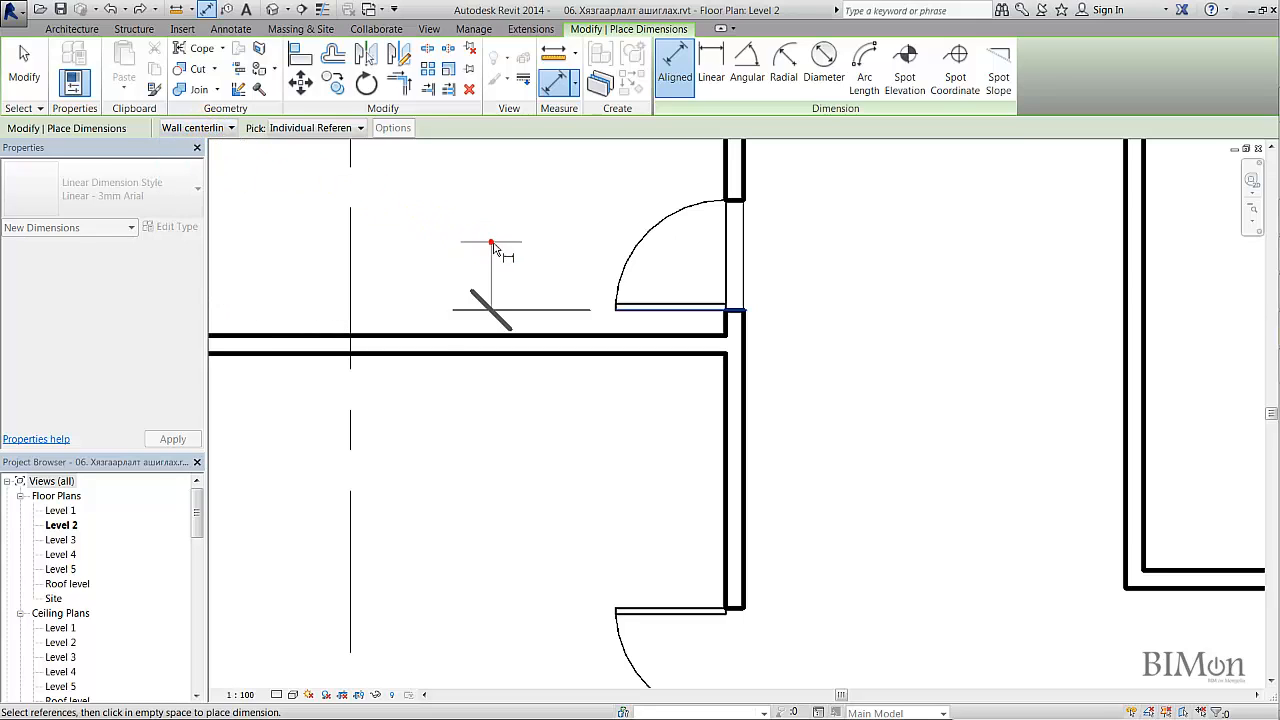
click(651, 339)
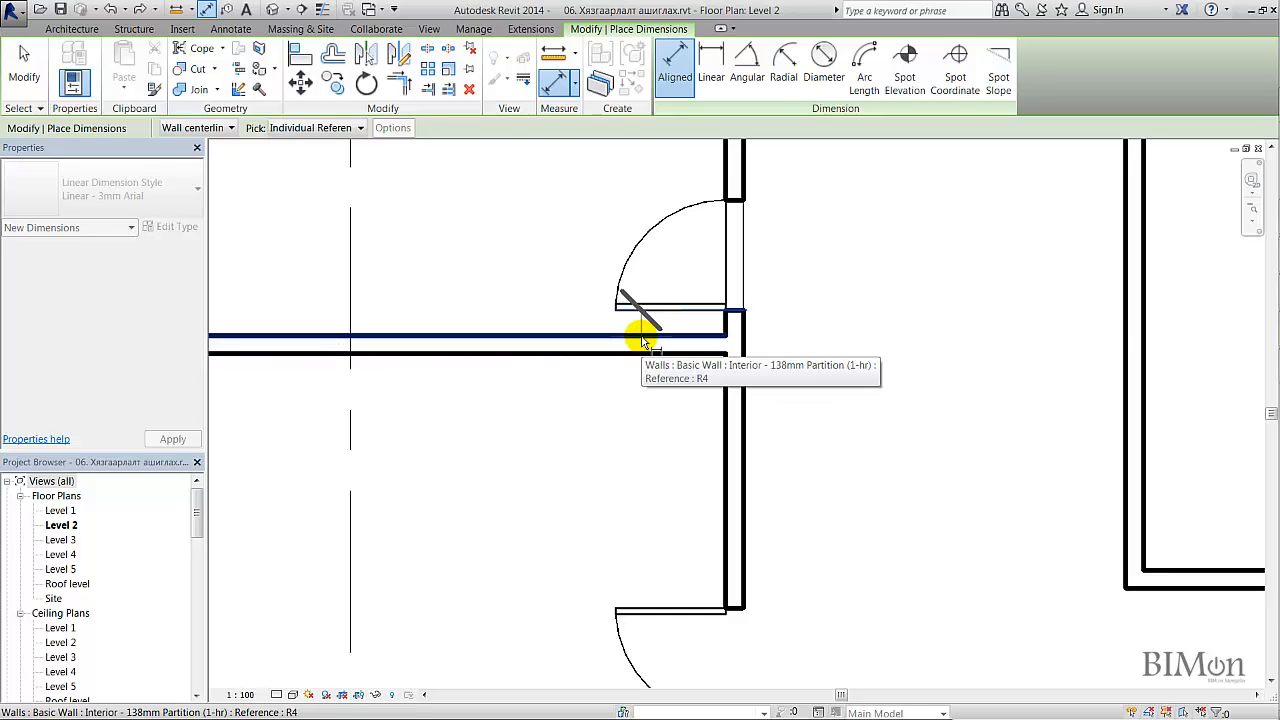
click(644, 335)
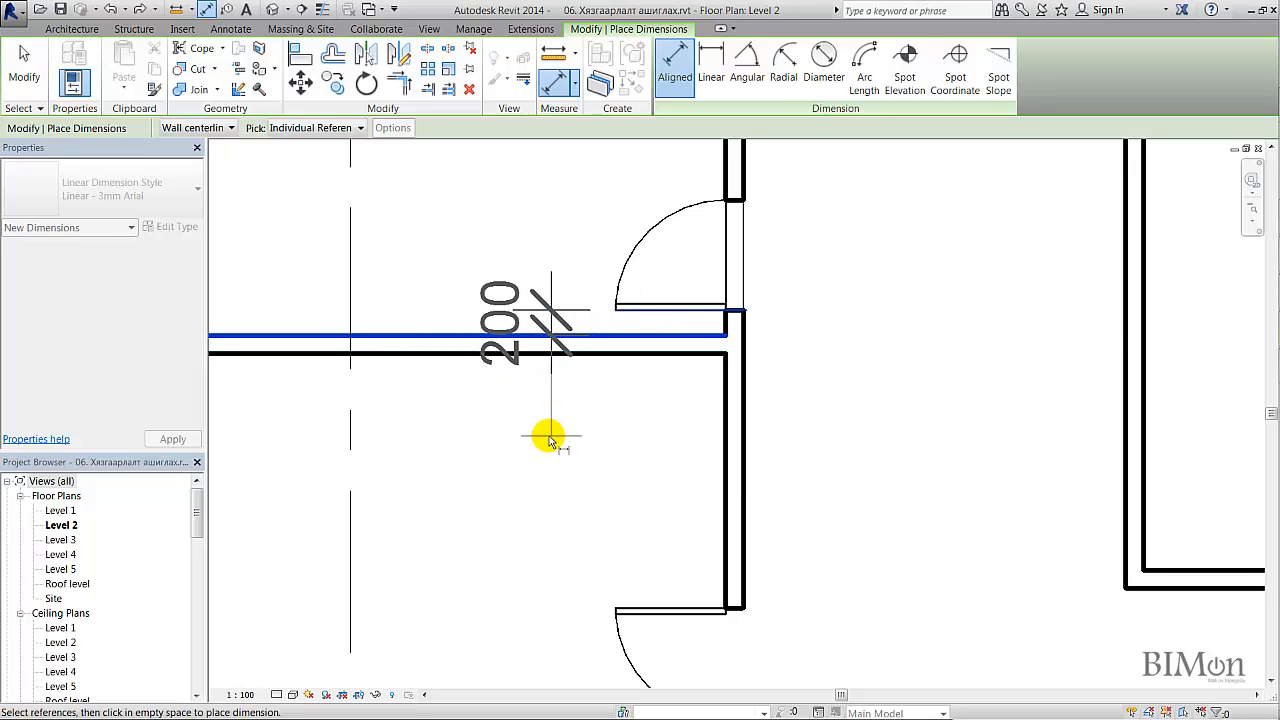
click(502, 435)
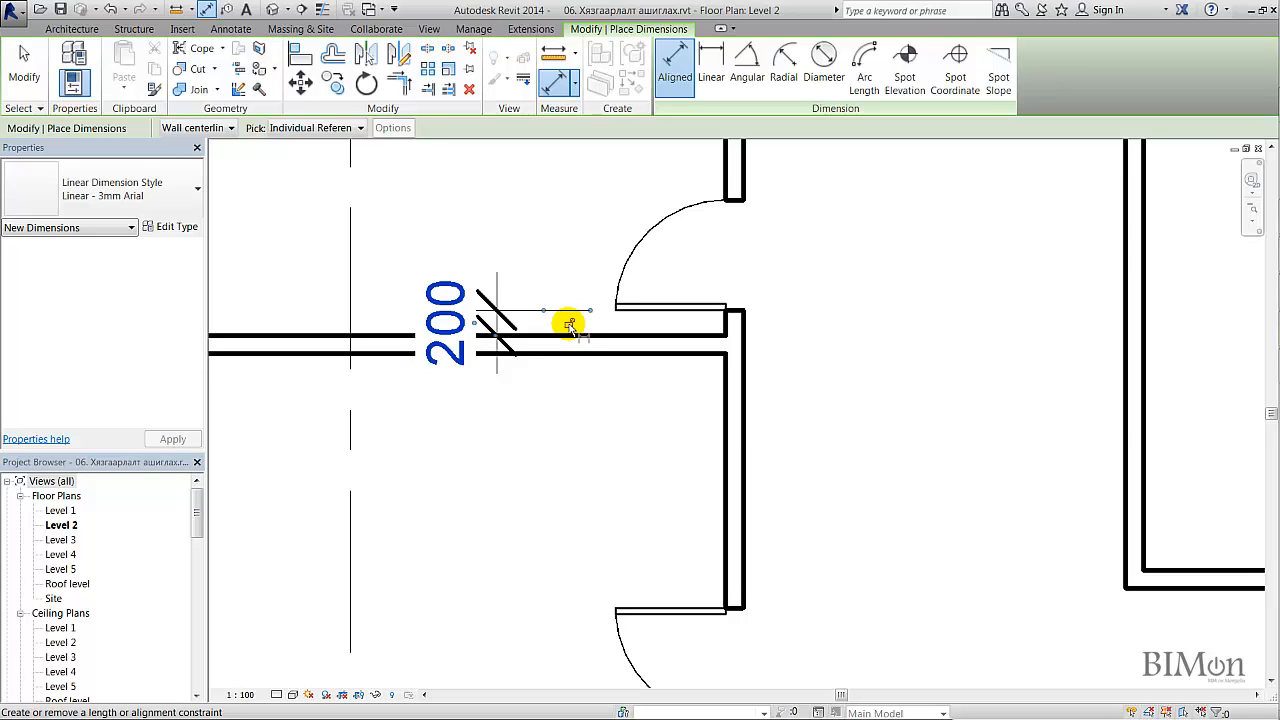
Step: Lock the new door-to-partition dimension and finish dimensioning
click(568, 324)
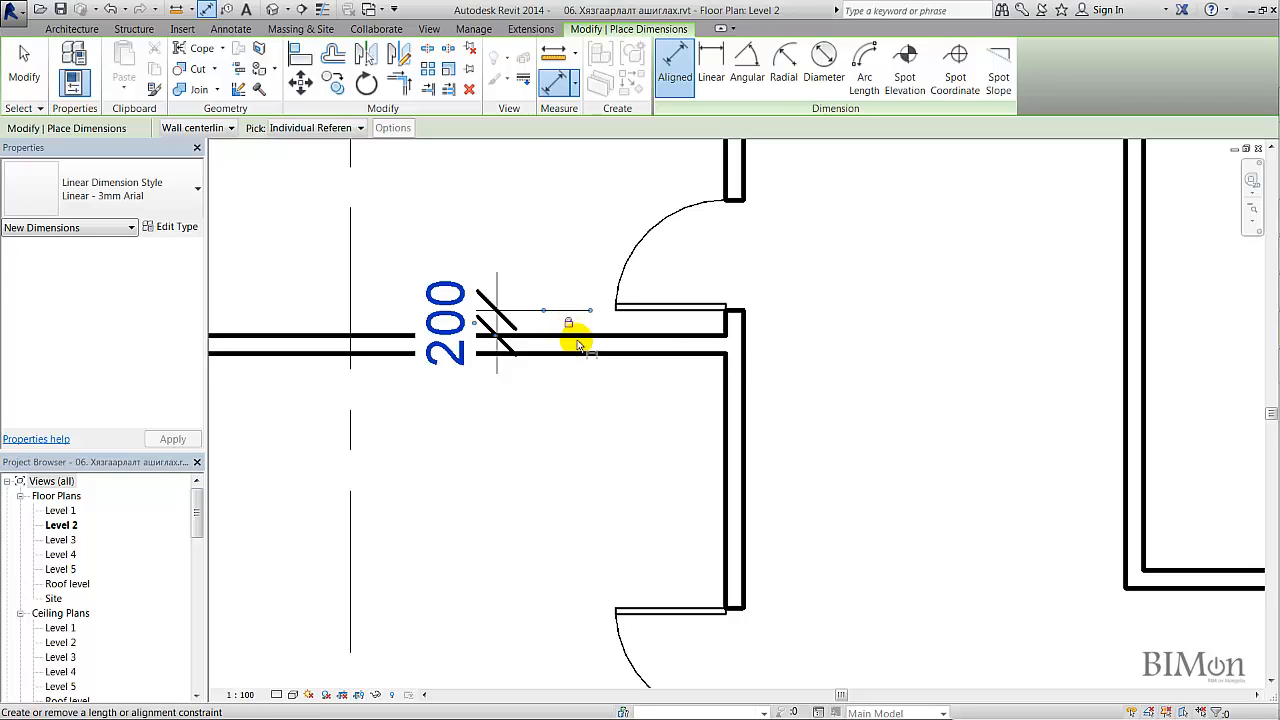
key(Escape)
key(Escape)
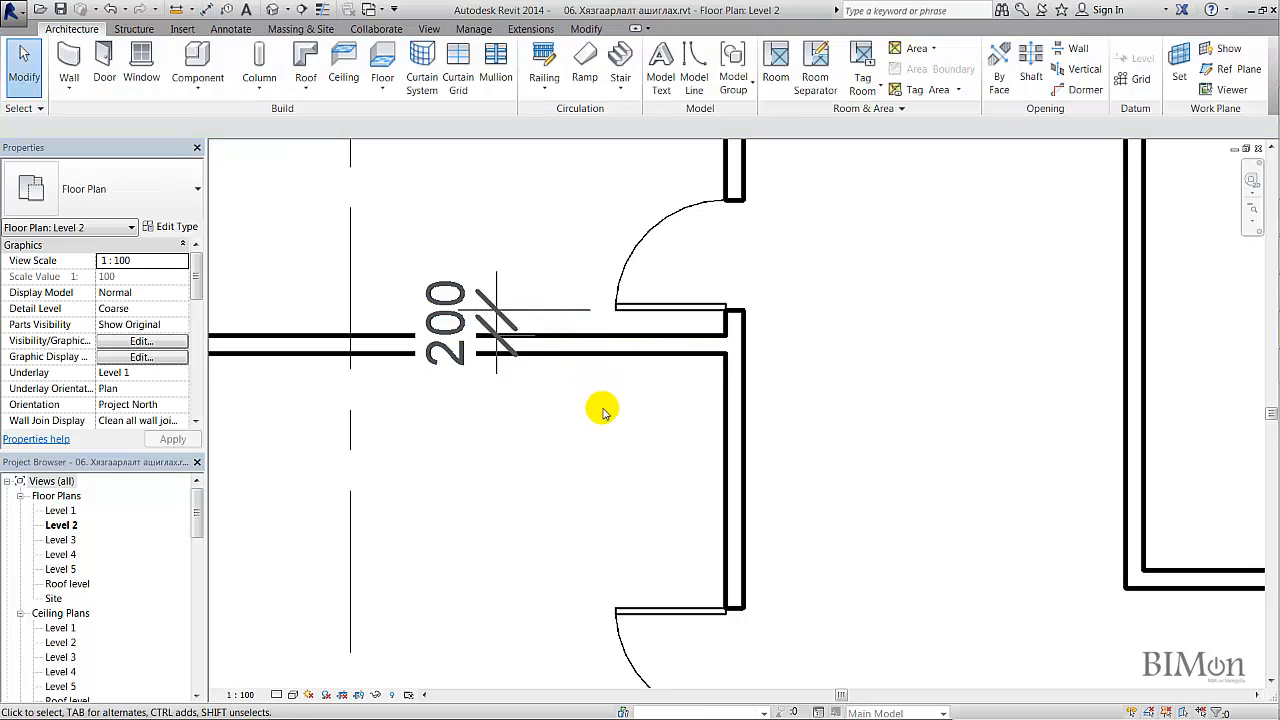
Step: Move the uppermost partition upward toward grid Г, carrying the door constrained to it
click(611, 356)
scroll(611, 360, down, 2)
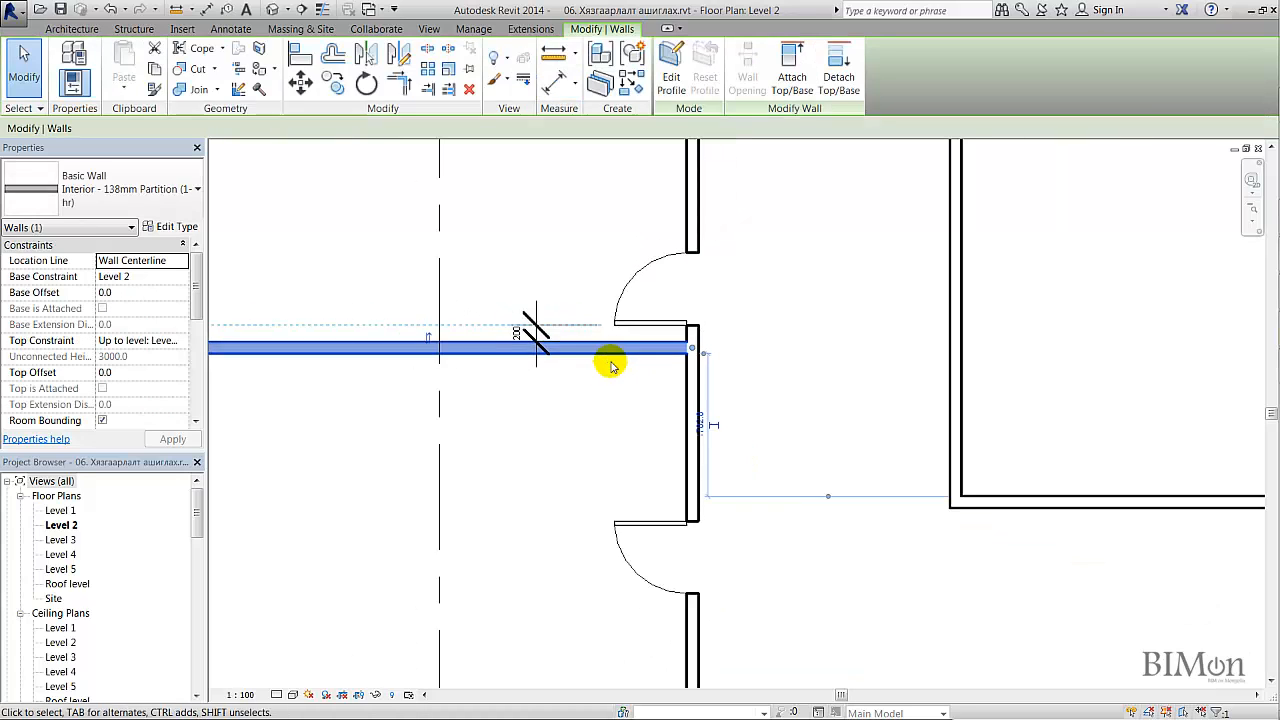
middle_drag(613, 364, 735, 489)
drag(535, 464, 535, 402)
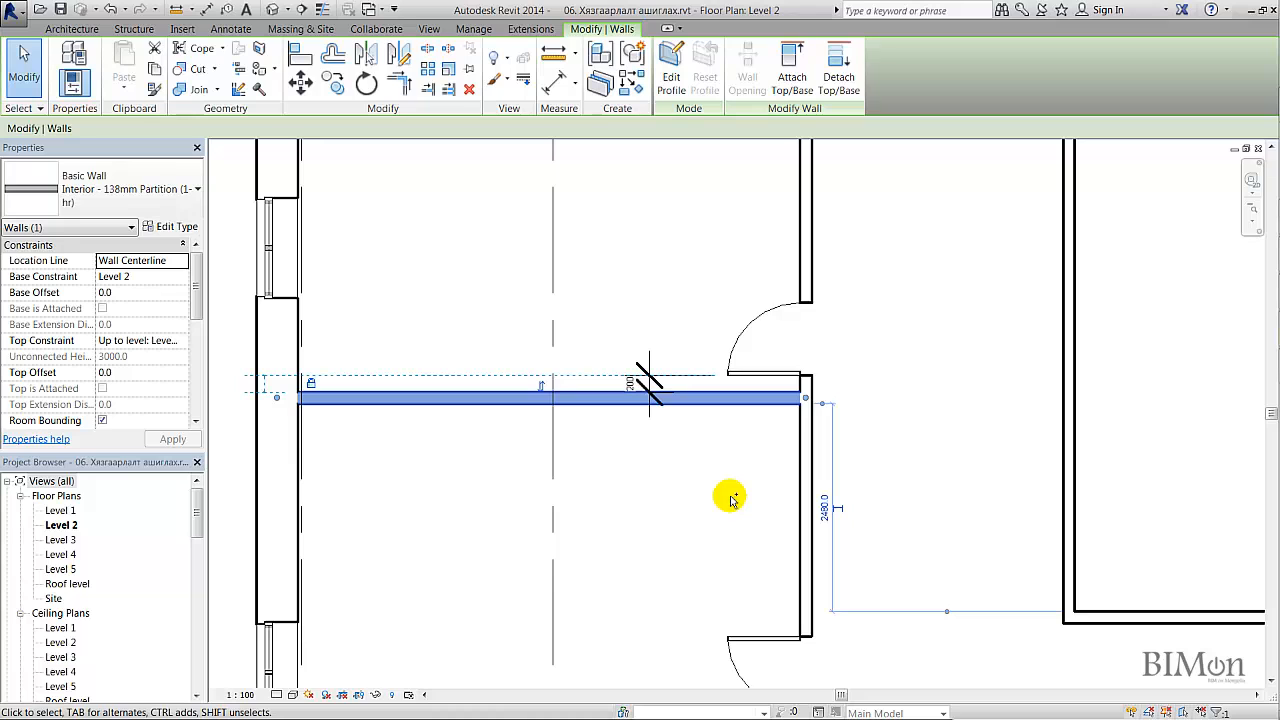
Step: Dimension the room above grid В between its partitions' wall faces through the door's centre, and make the two segments equal
scroll(730, 497, down, 3)
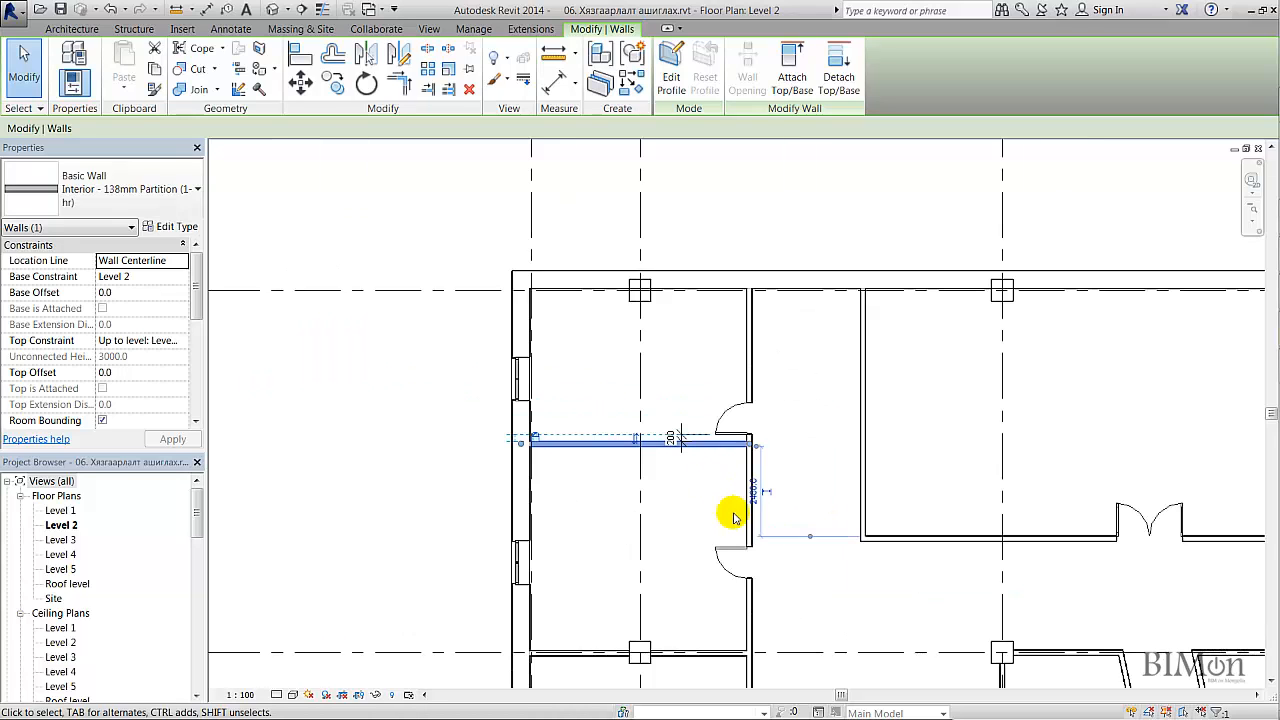
middle_drag(734, 517, 722, 332)
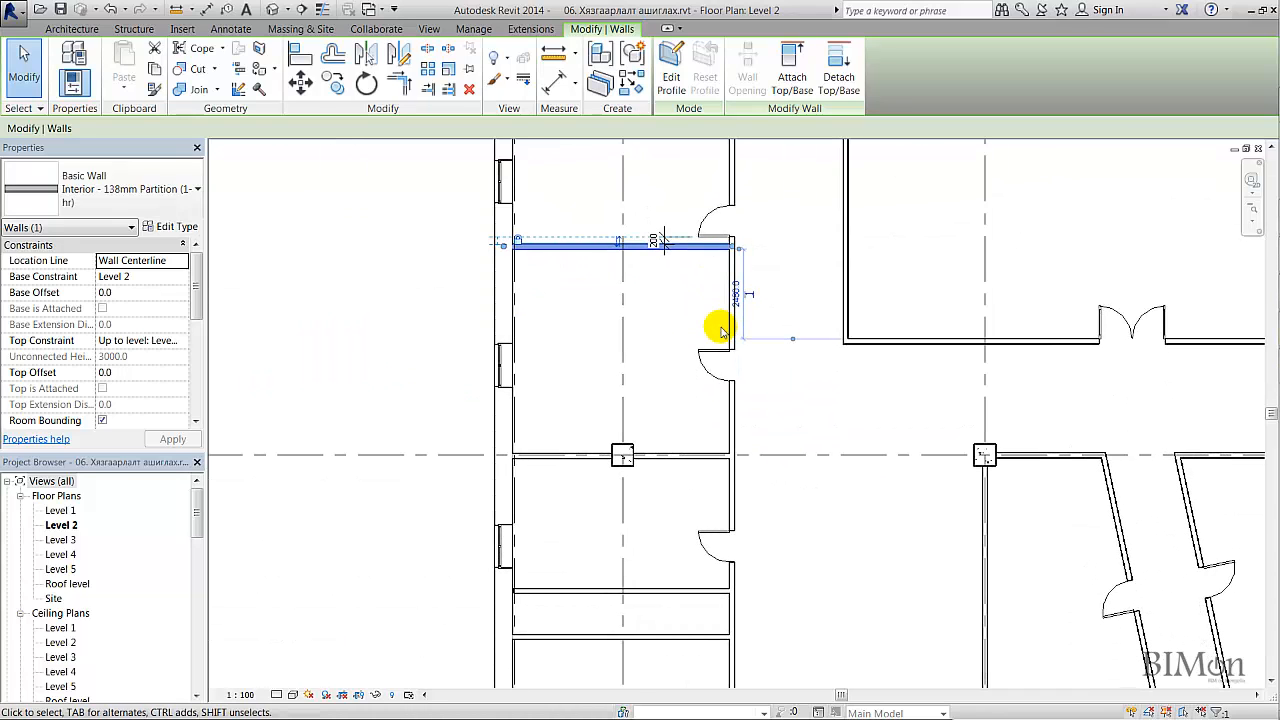
click(206, 9)
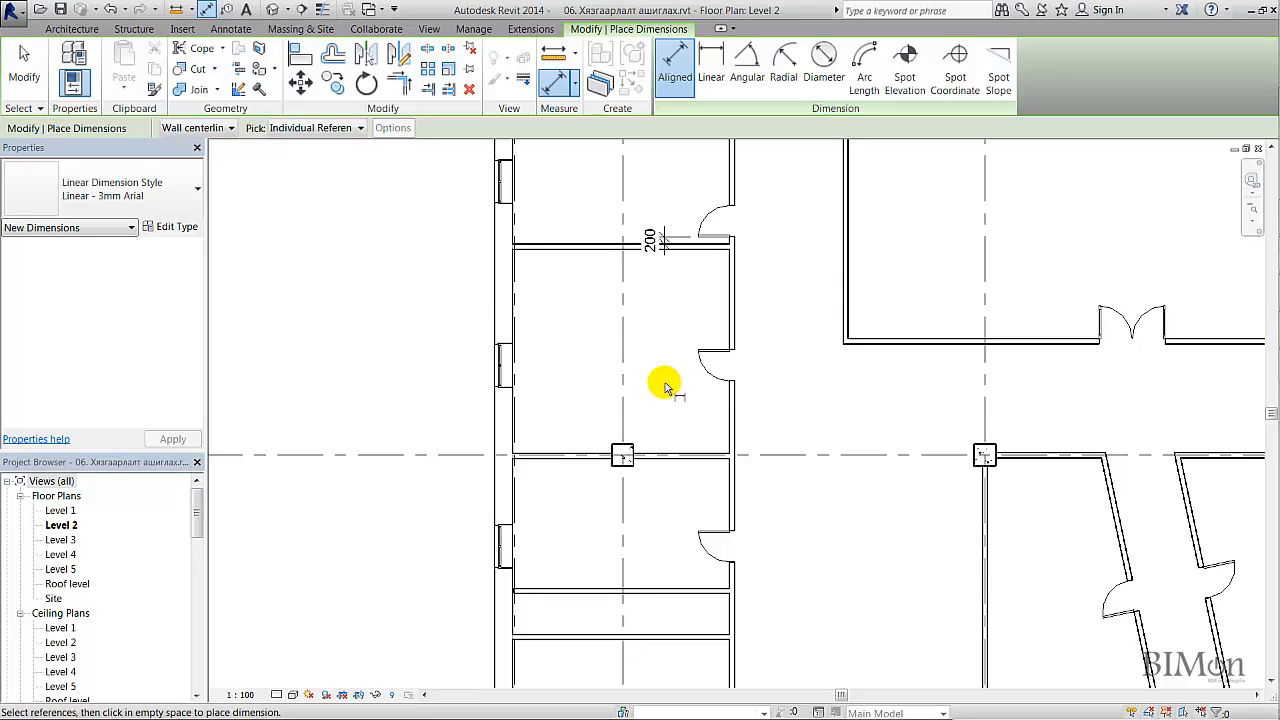
click(188, 129)
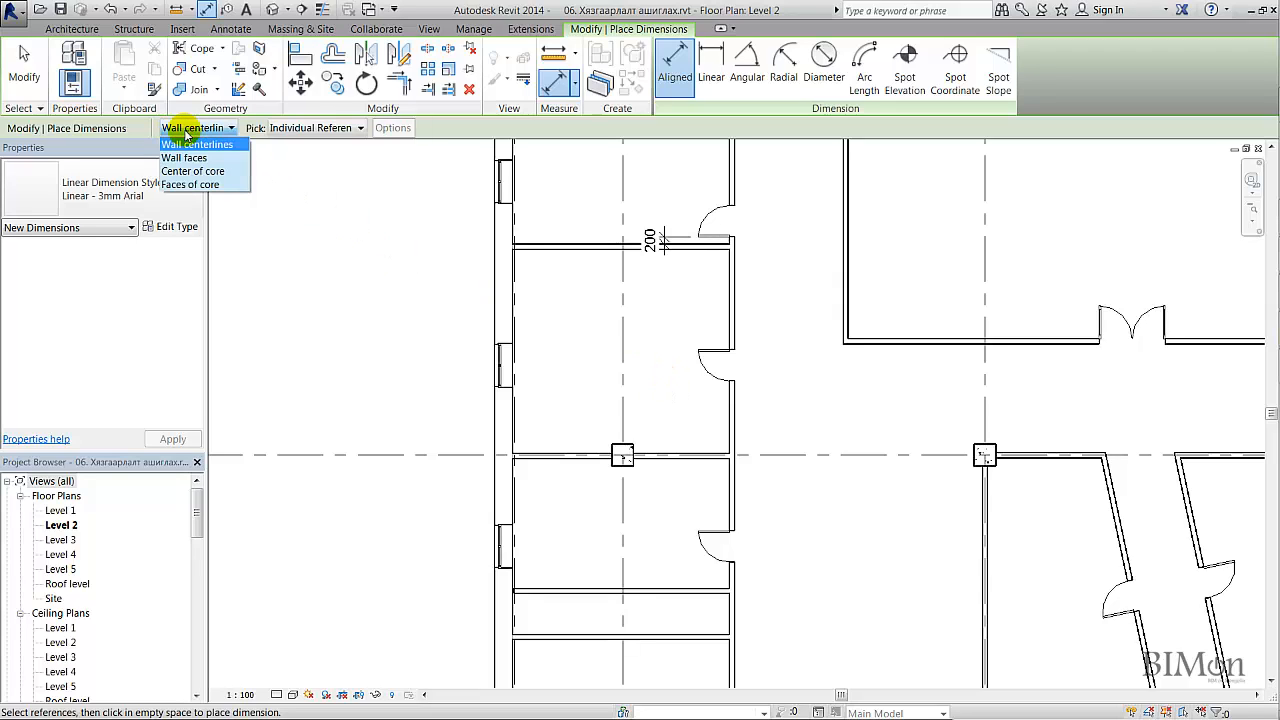
click(190, 157)
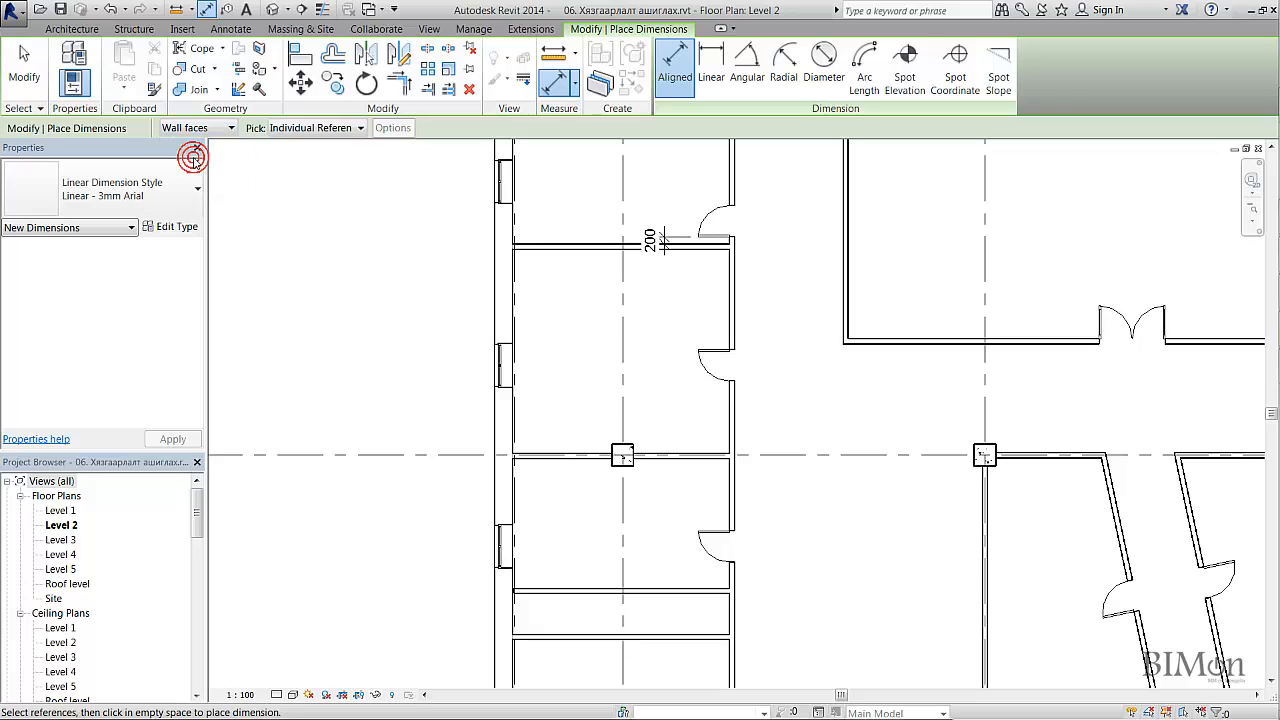
click(686, 252)
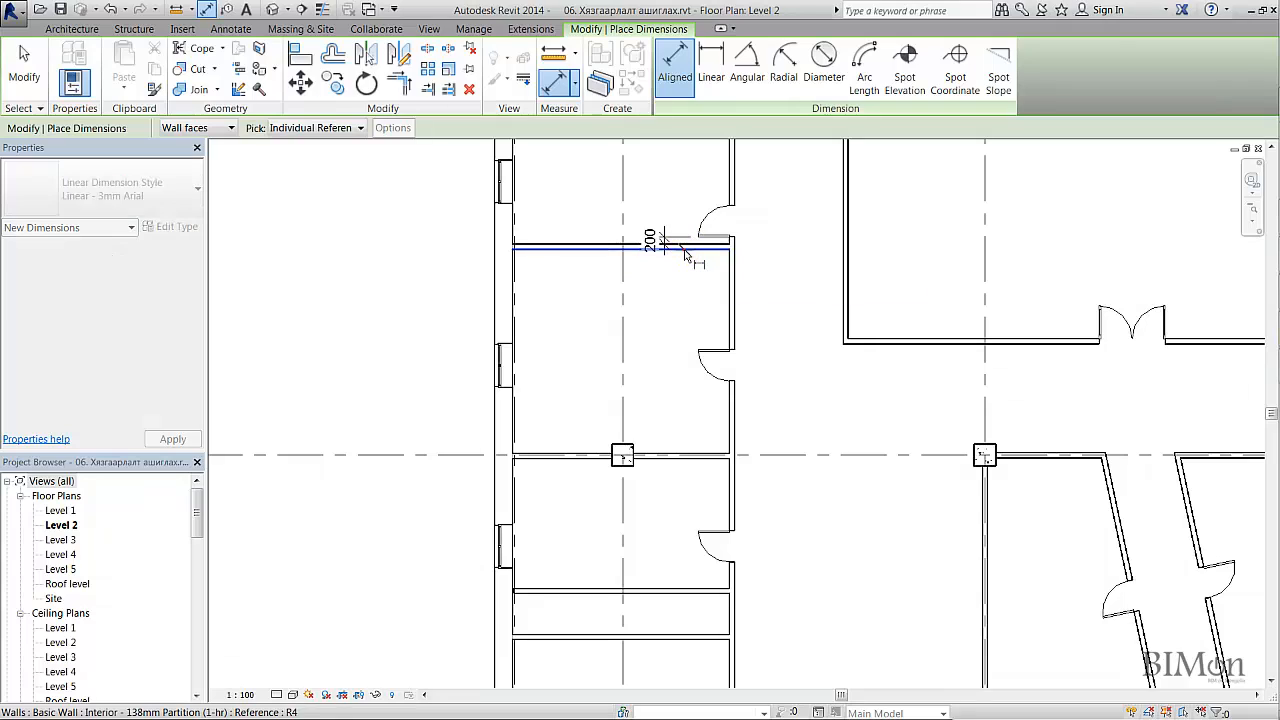
click(710, 367)
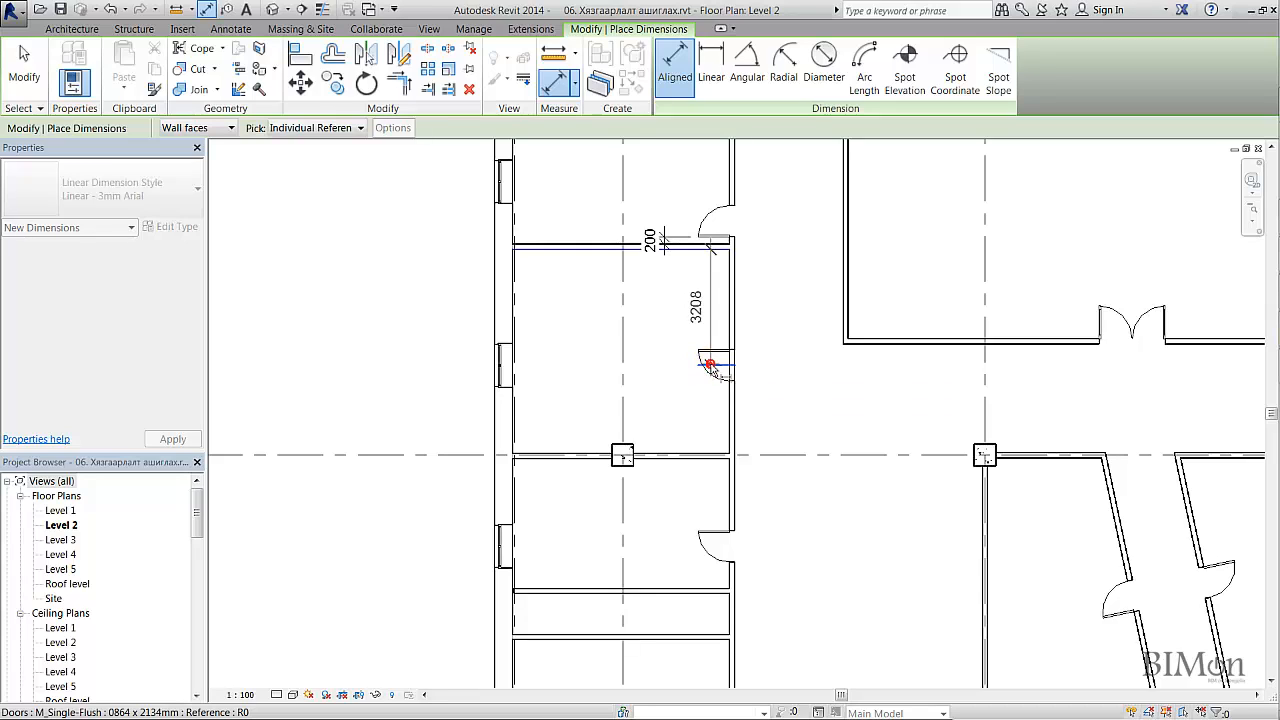
click(680, 452)
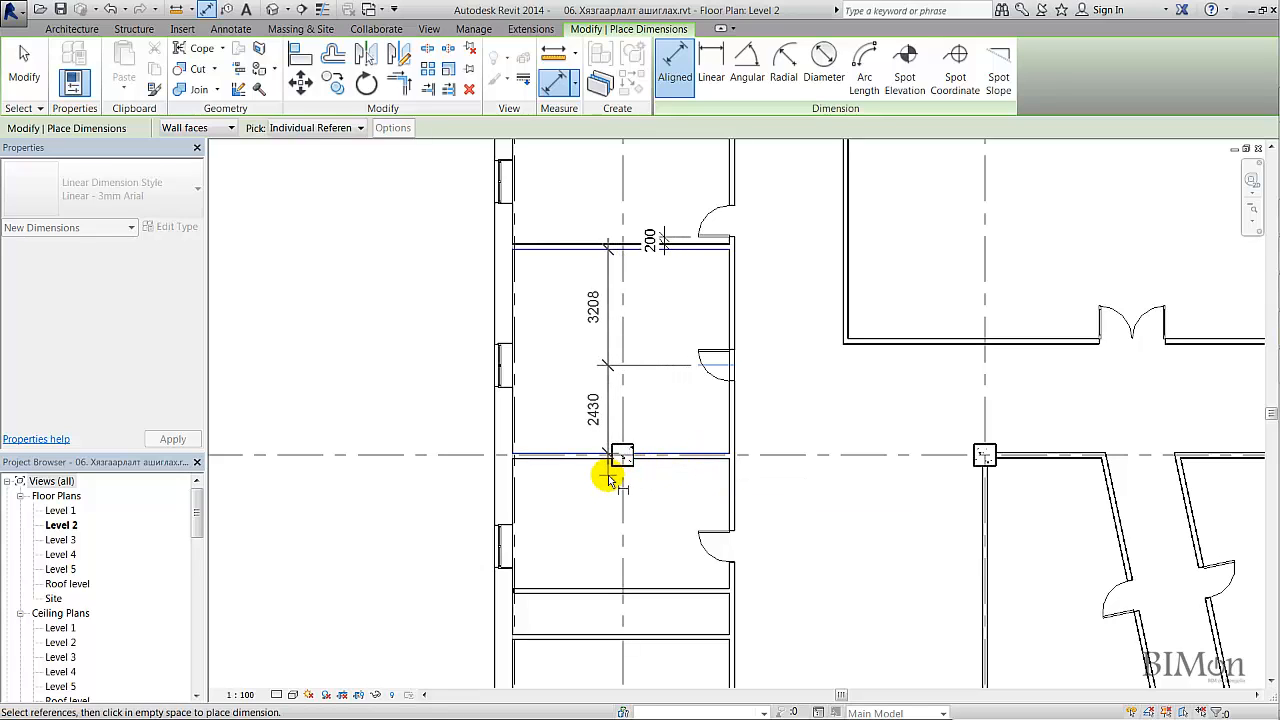
click(662, 492)
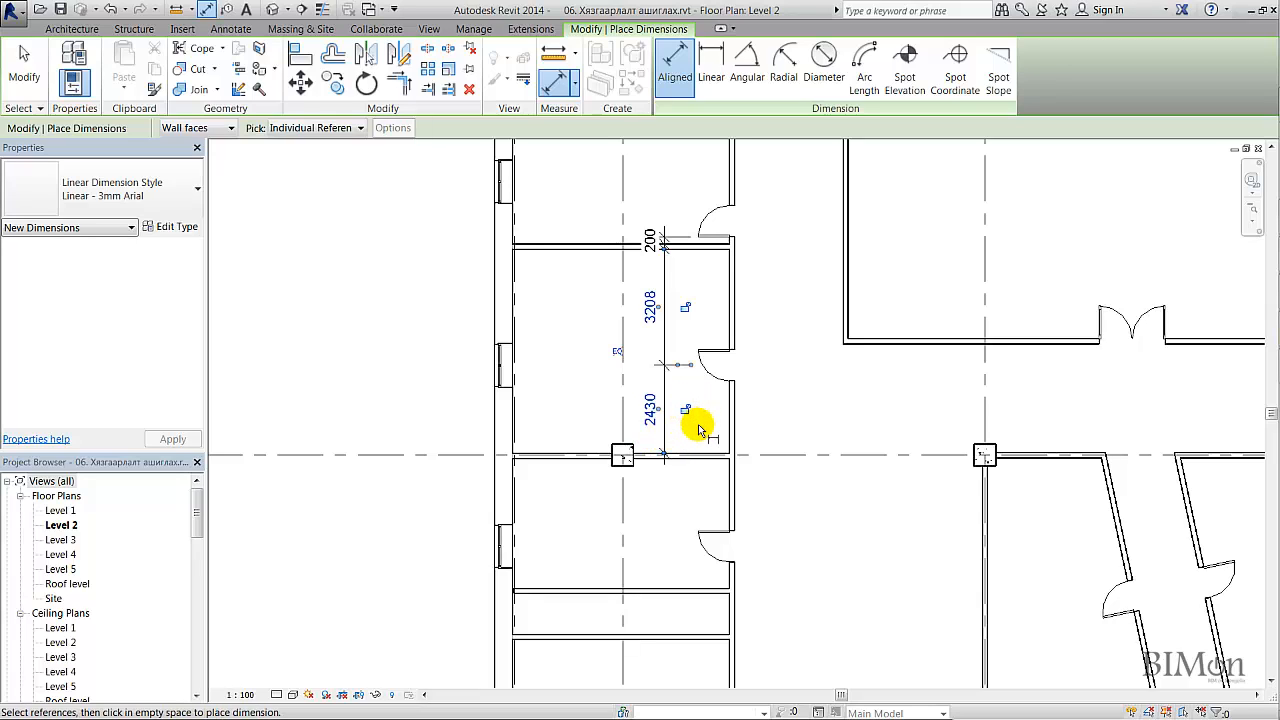
click(617, 353)
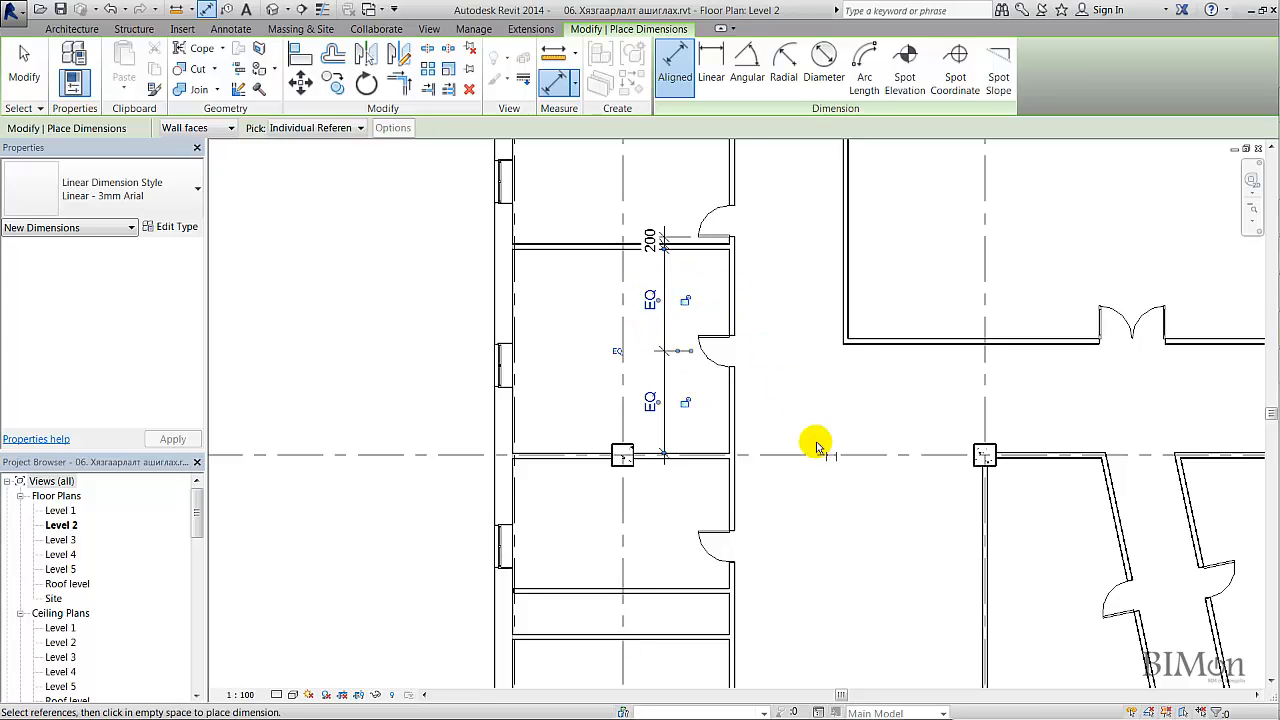
Step: Dimension the room directly below grid В between its partitions' wall faces through the door's centre, with equal segments
middle_drag(777, 514, 806, 323)
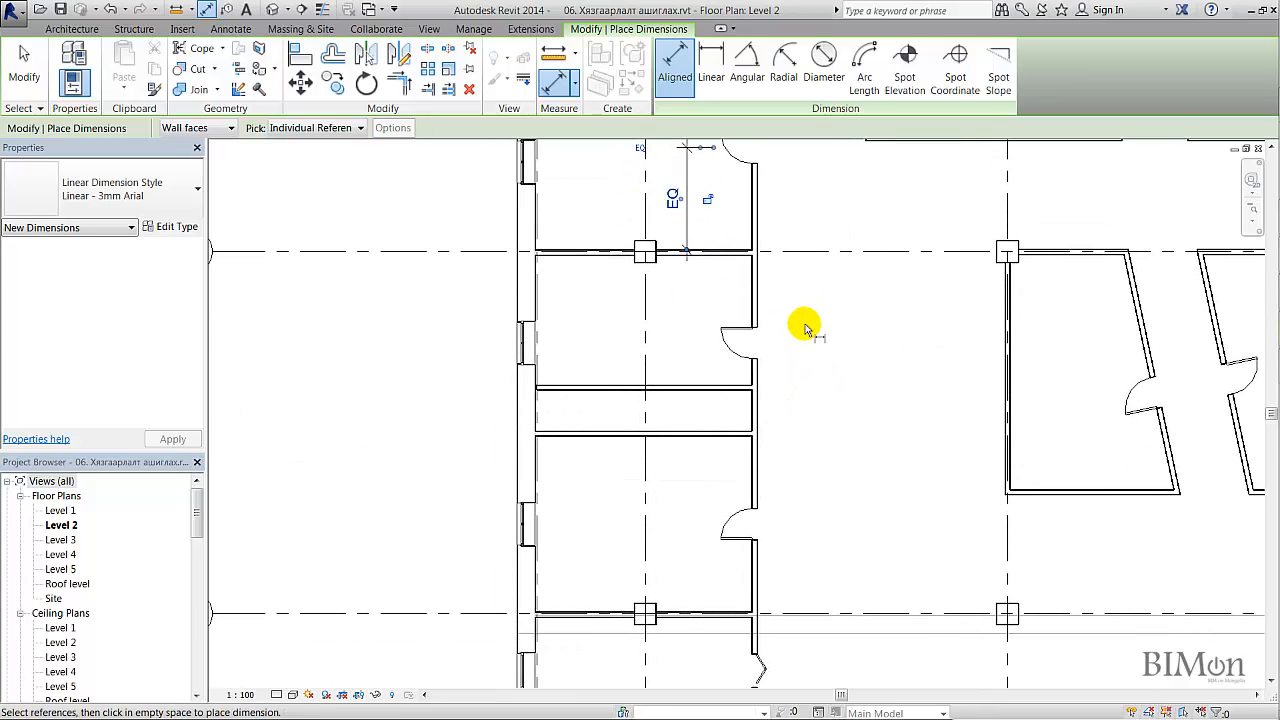
click(697, 262)
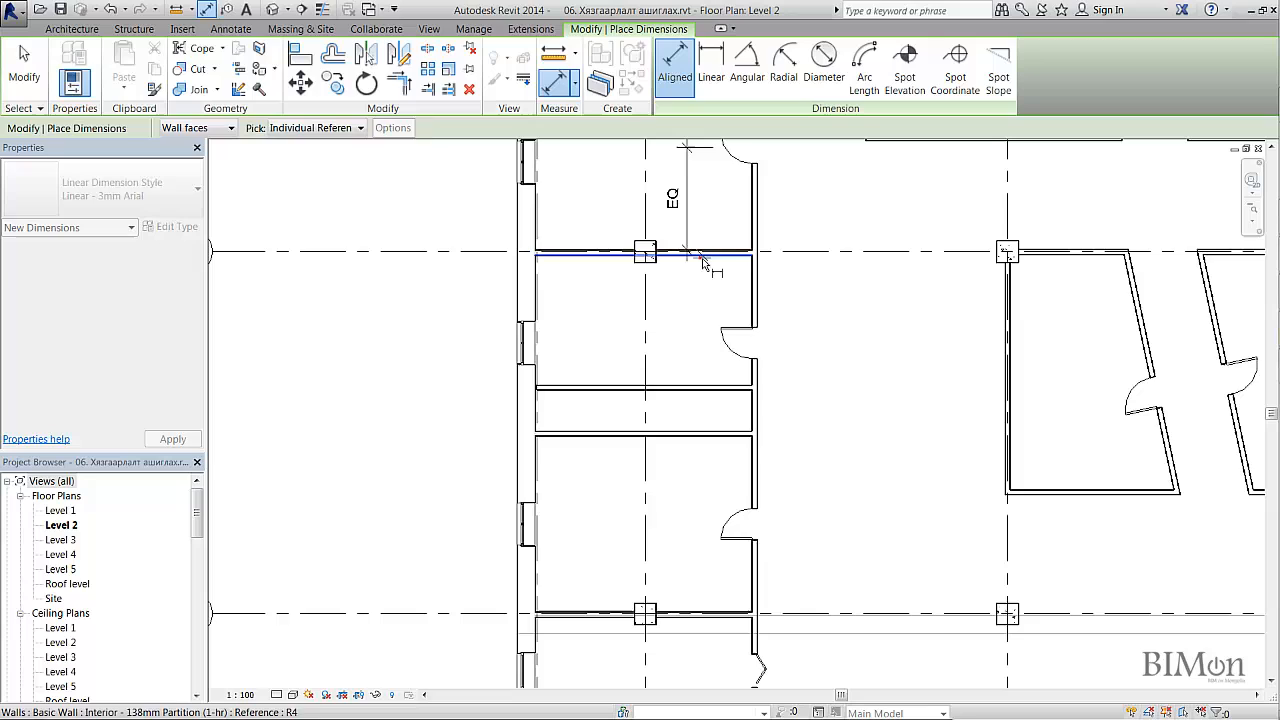
click(731, 345)
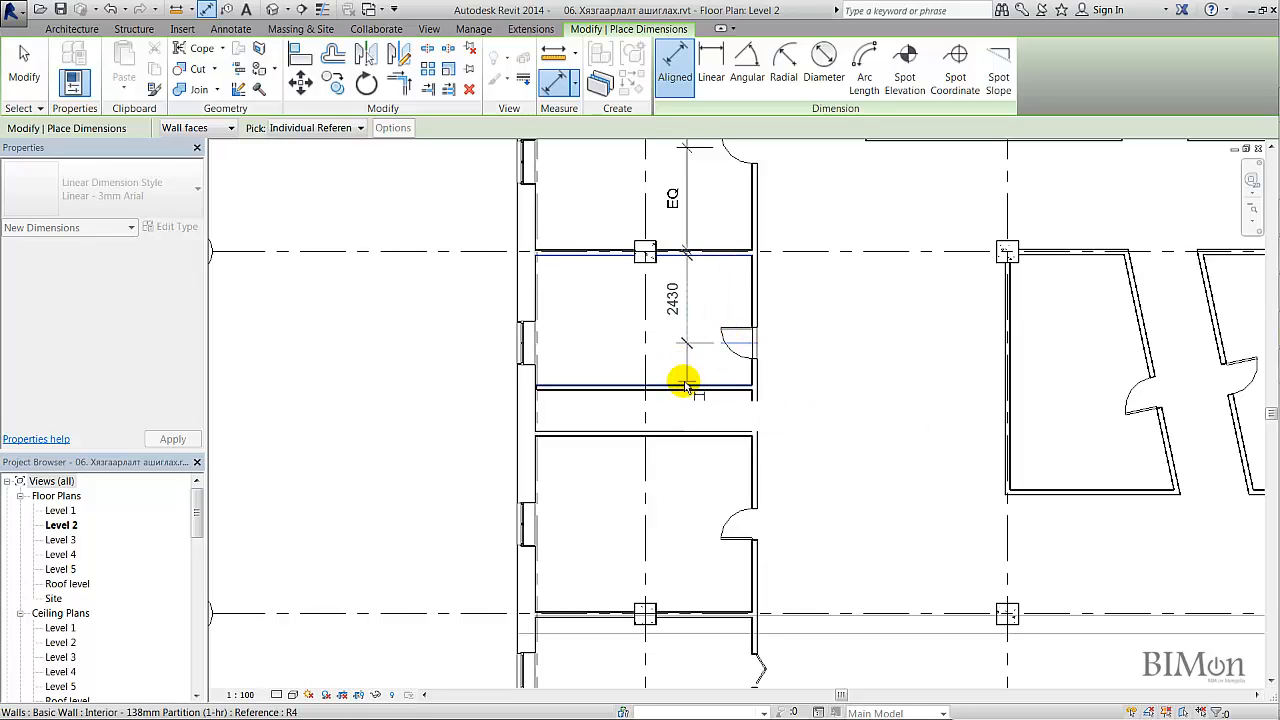
click(684, 385)
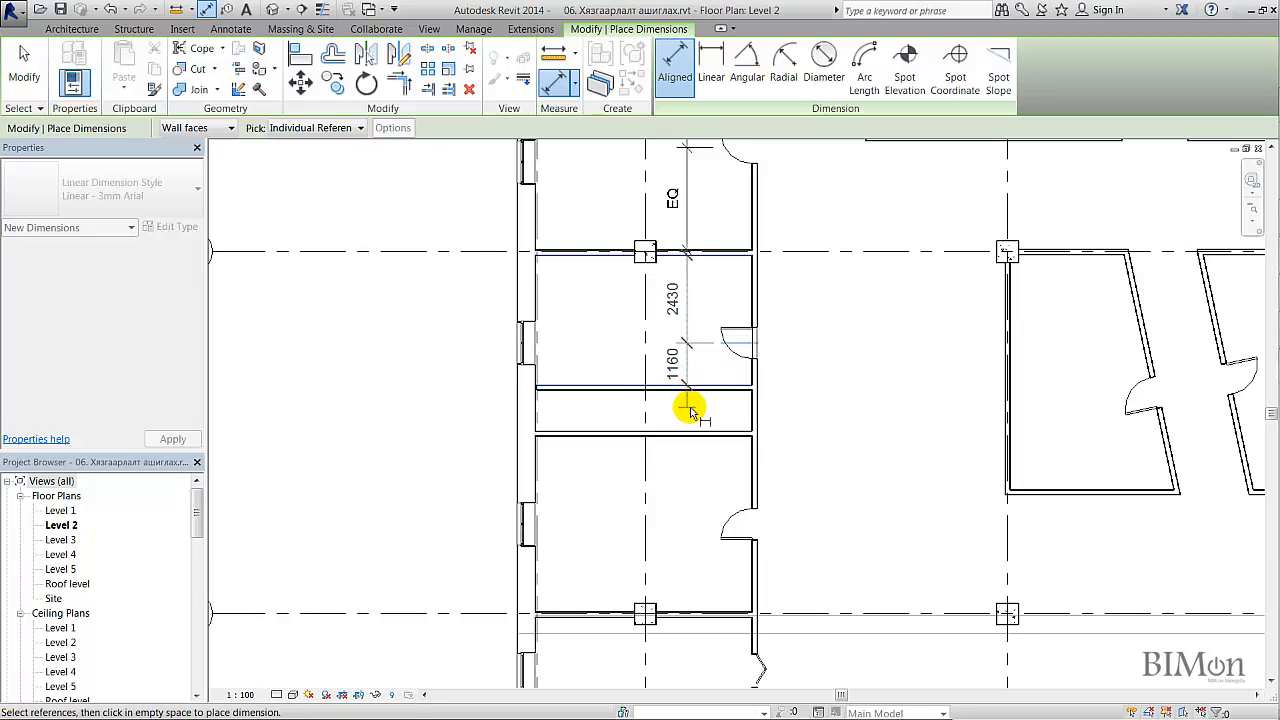
click(690, 410)
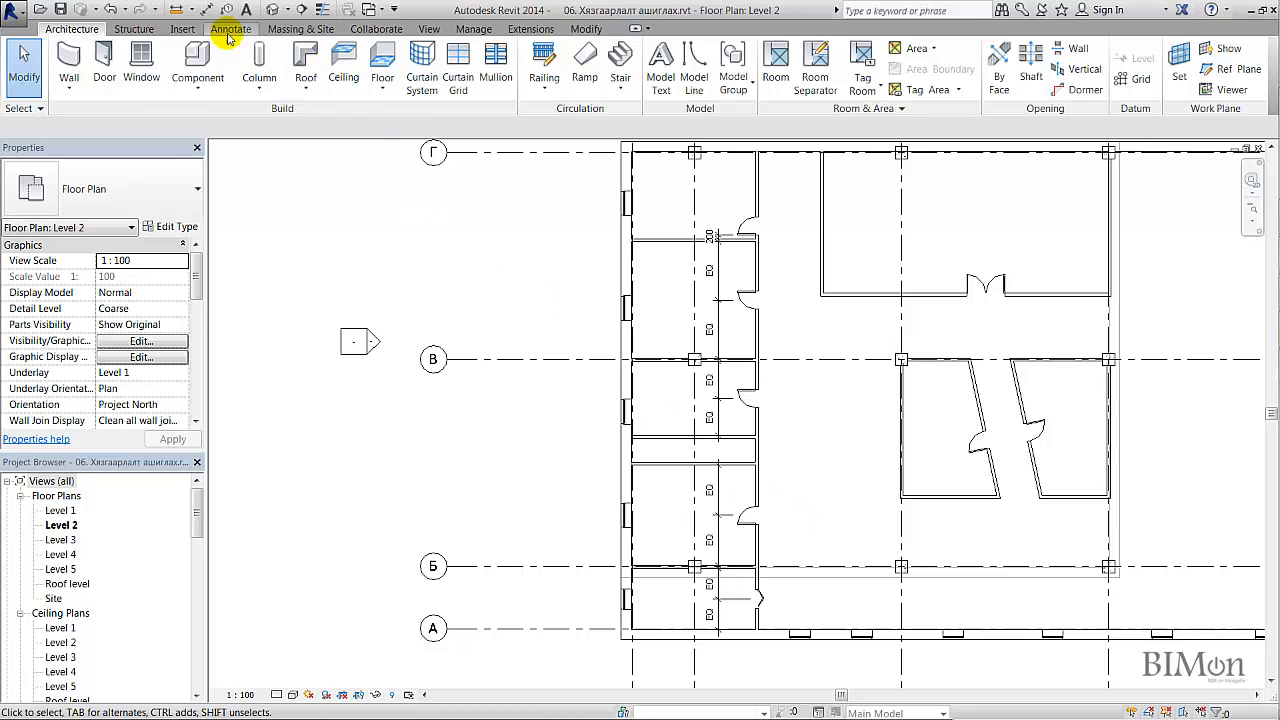
Step: Start an aligned dimension string at the exterior wall's inner face on grid Г and continue it to the centerlines of the first two partitions
click(206, 10)
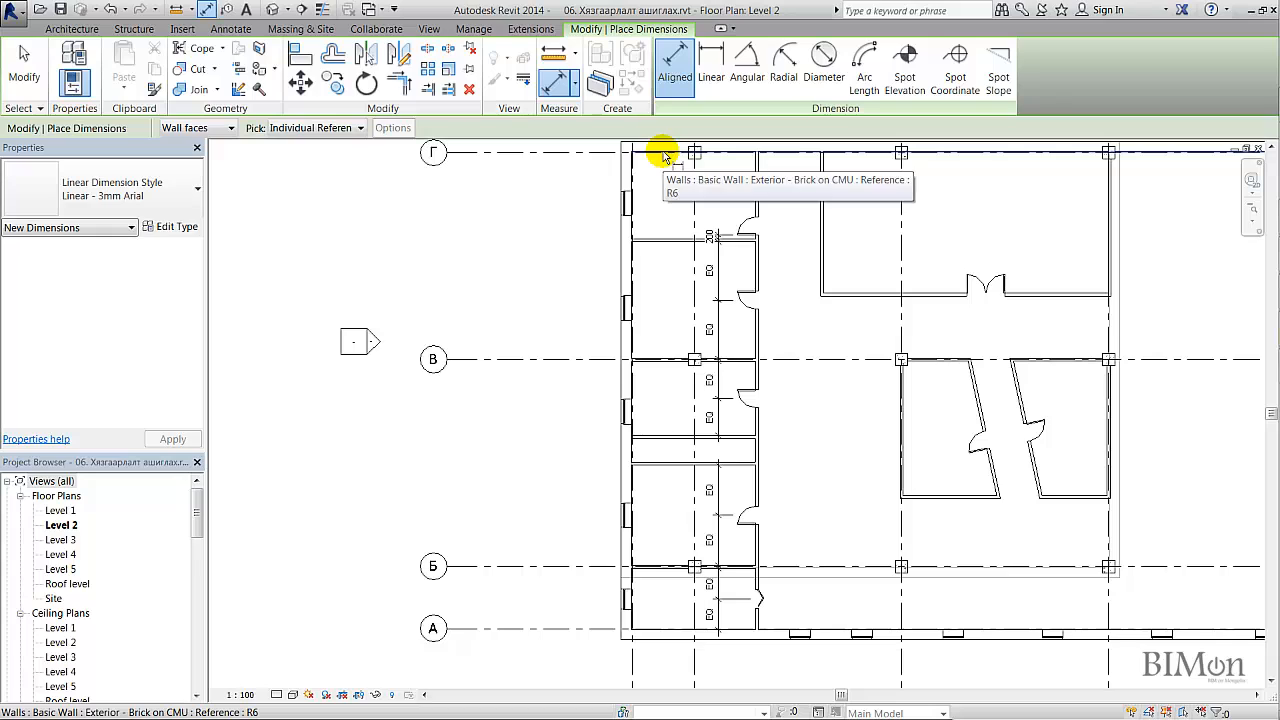
click(662, 157)
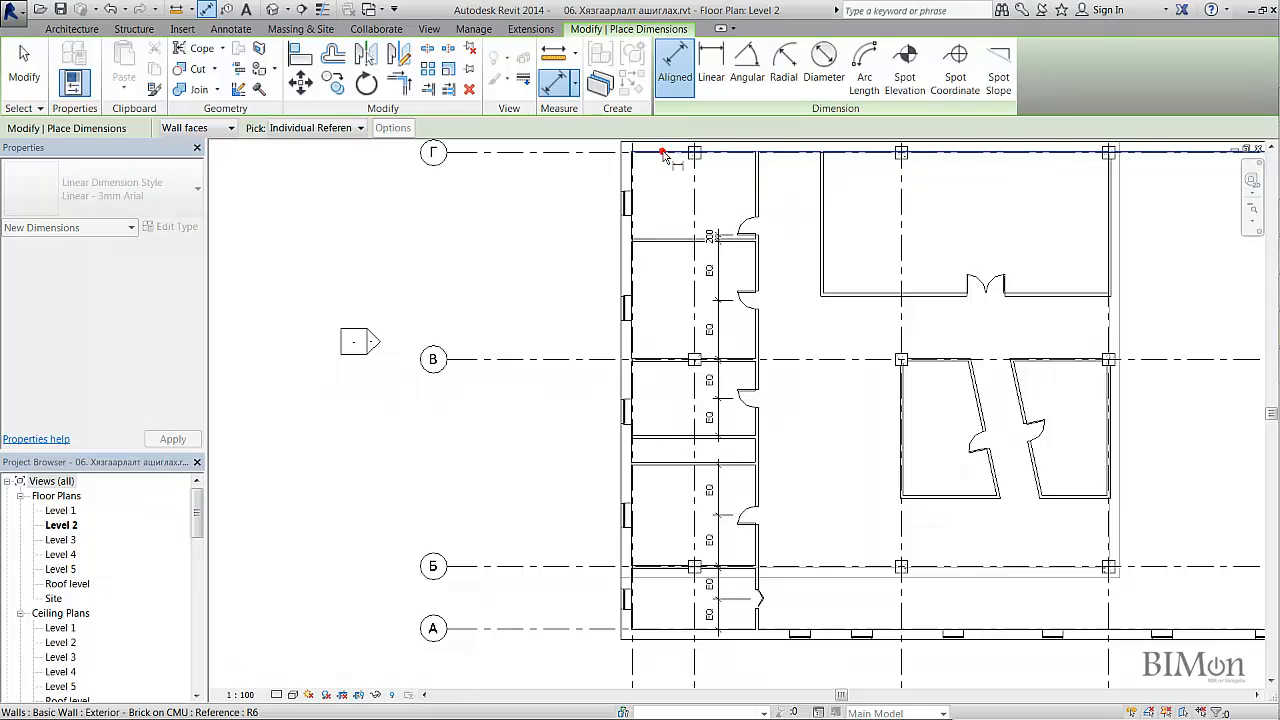
click(212, 130)
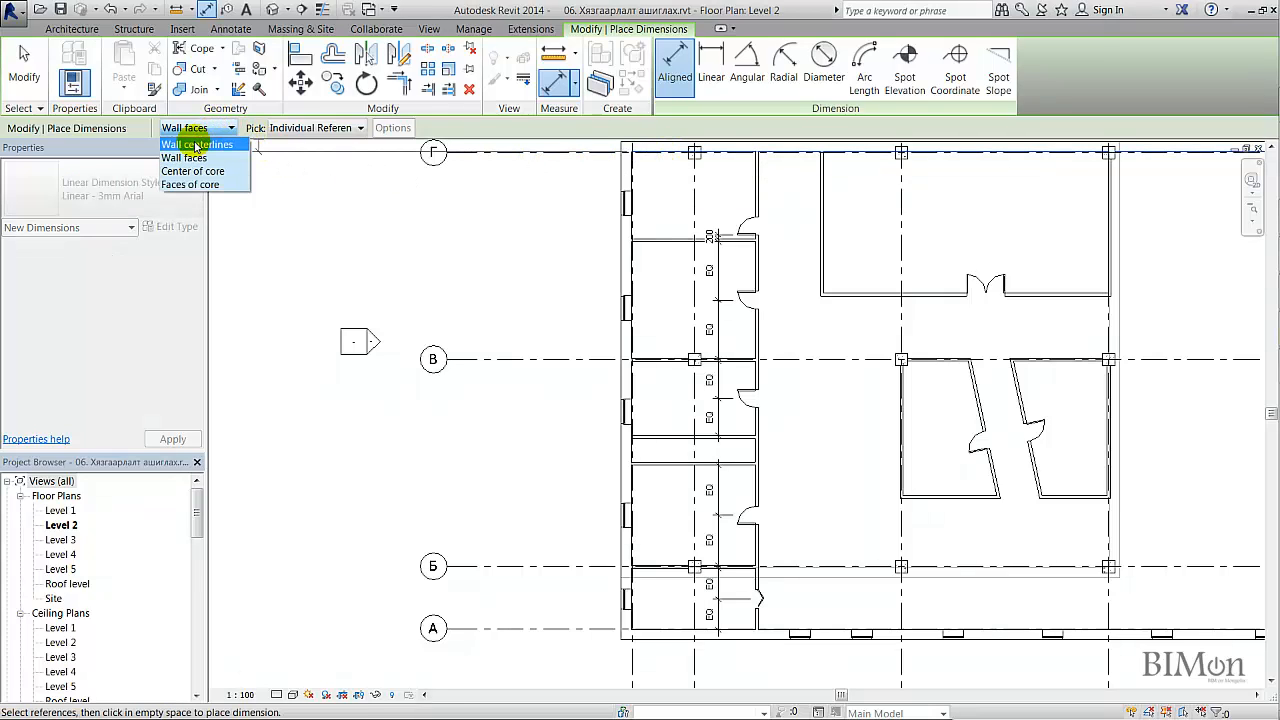
click(192, 146)
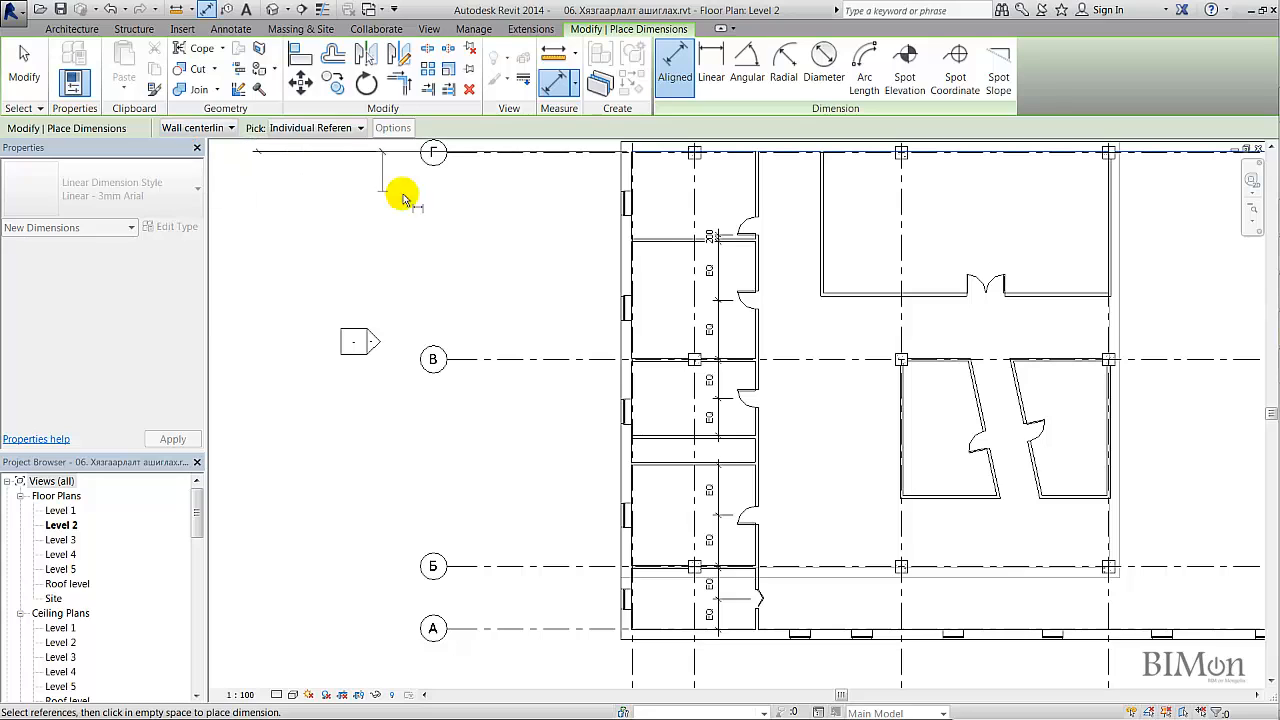
click(658, 244)
click(651, 358)
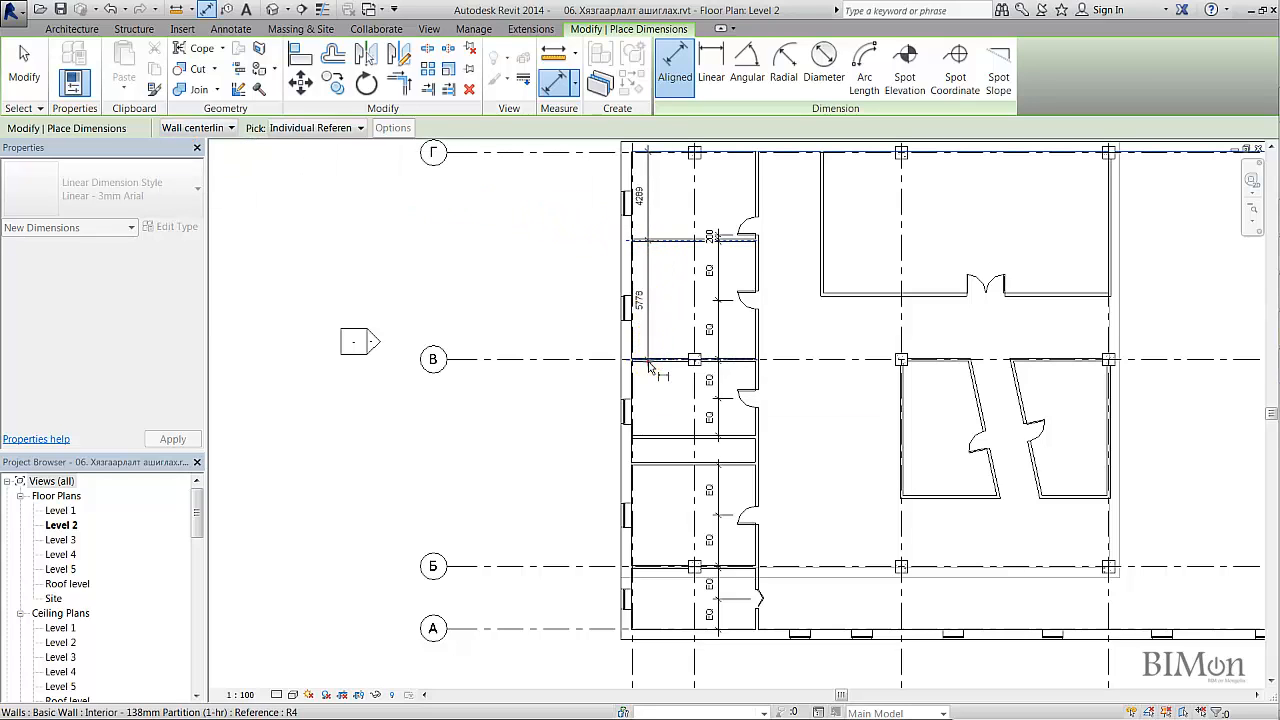
Step: Continue the dimension string through the centerlines of the three remaining partitions down to grid Б
scroll(651, 420, up, 3)
click(651, 440)
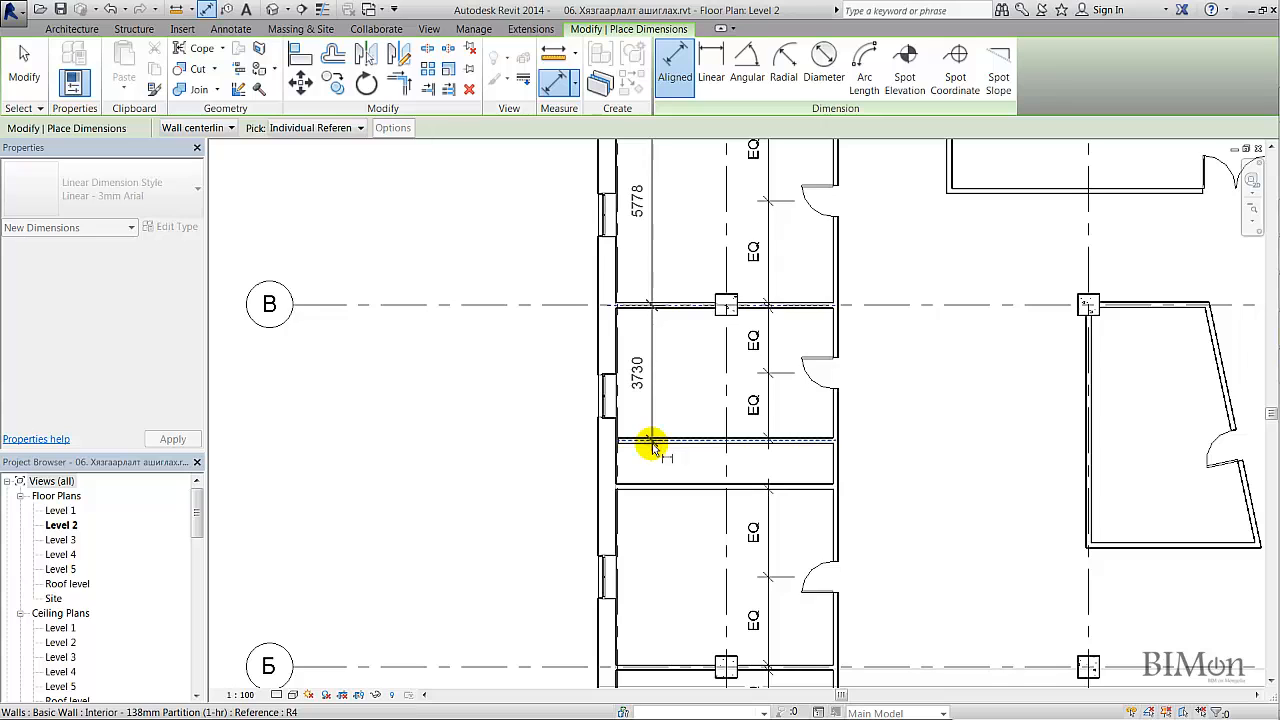
click(648, 487)
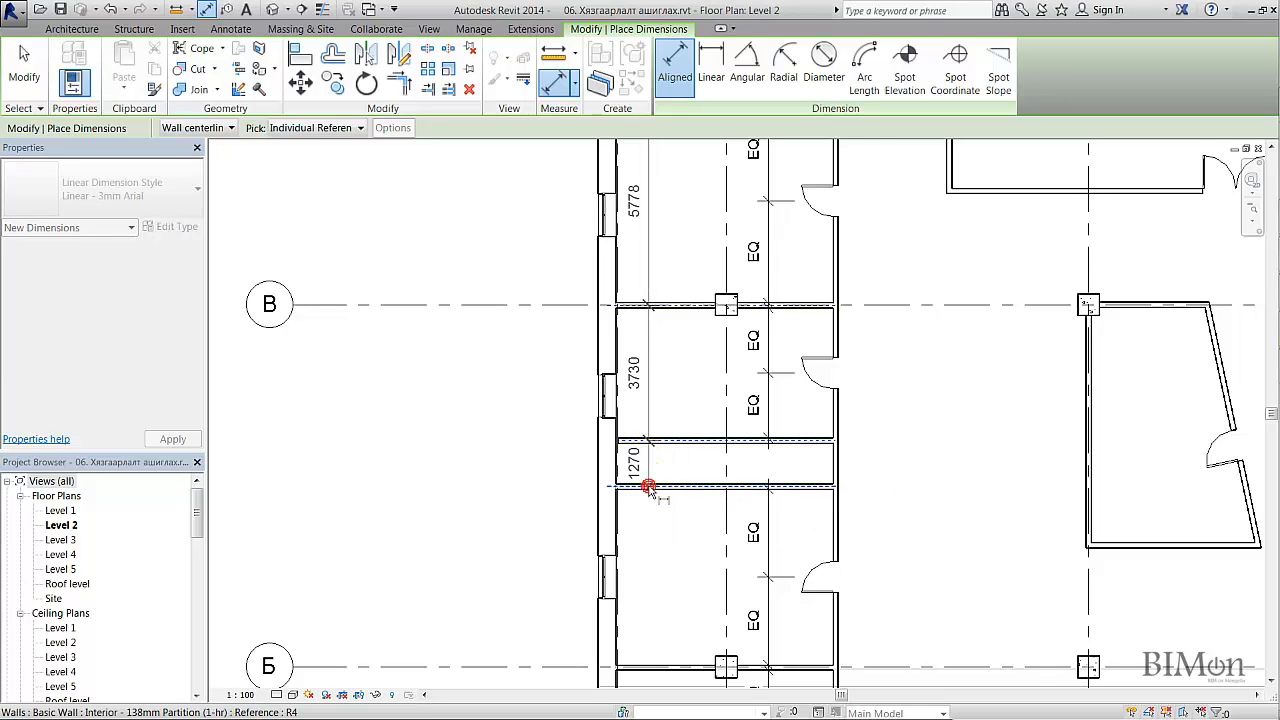
scroll(663, 534, down, 3)
scroll(646, 343, up, 4)
click(640, 373)
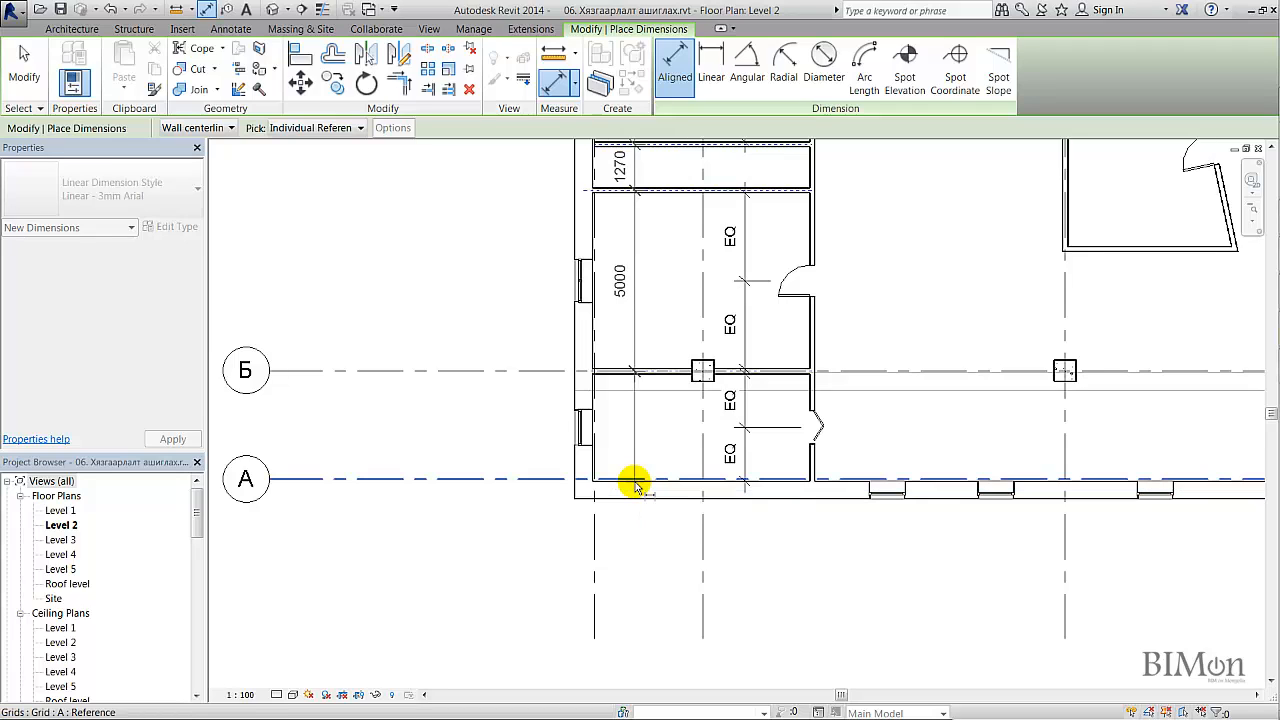
Step: End the dimension string on the exterior wall's inner face at grid А, place it inside the rooms, and make all segments equal
key(Tab)
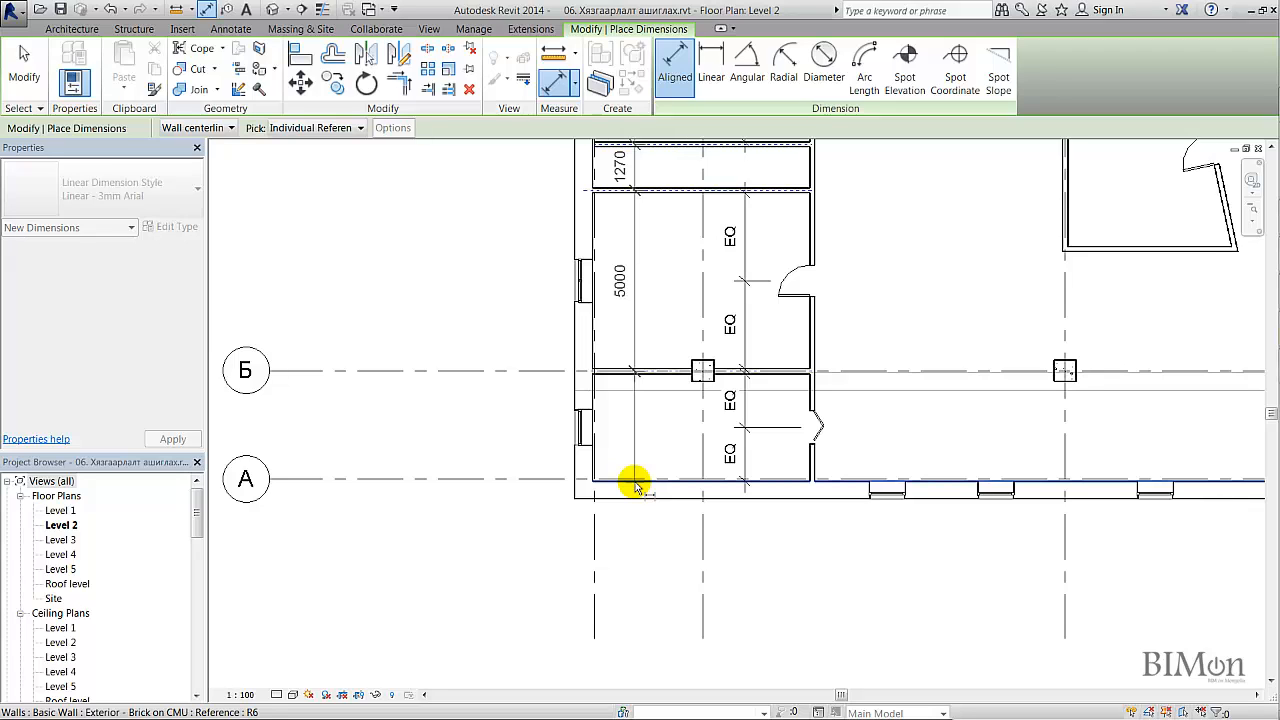
click(634, 484)
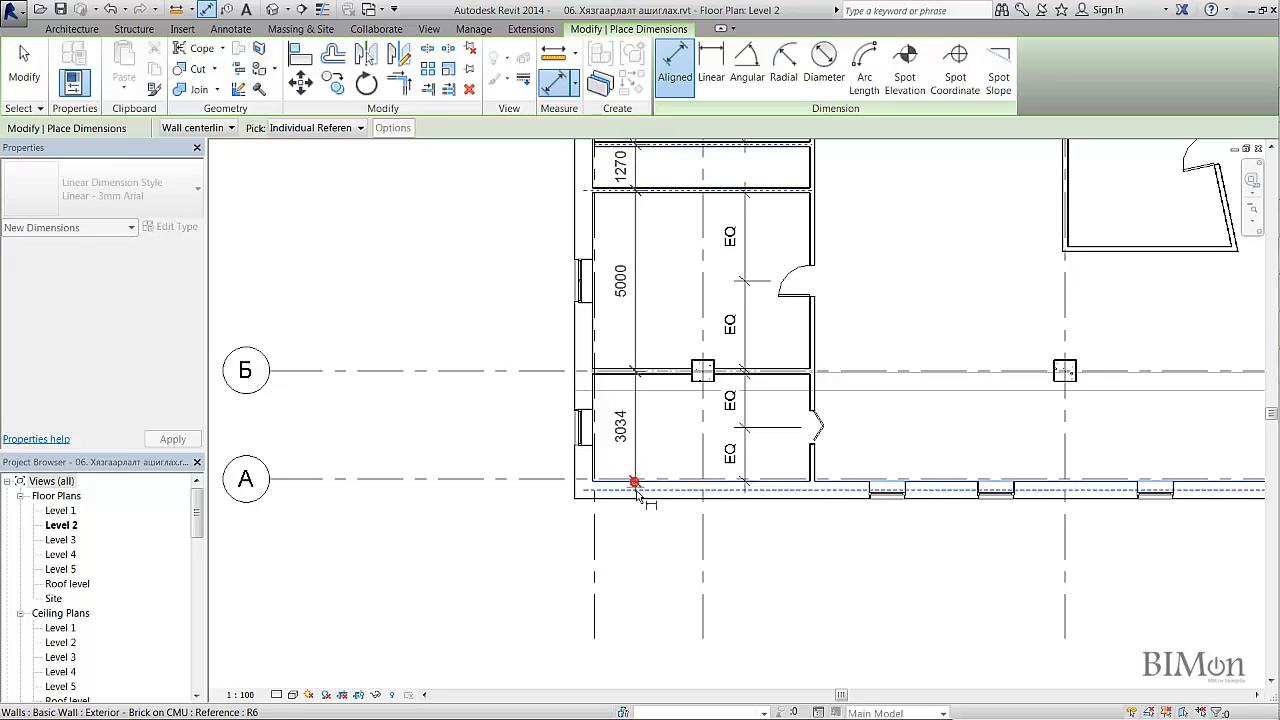
click(646, 566)
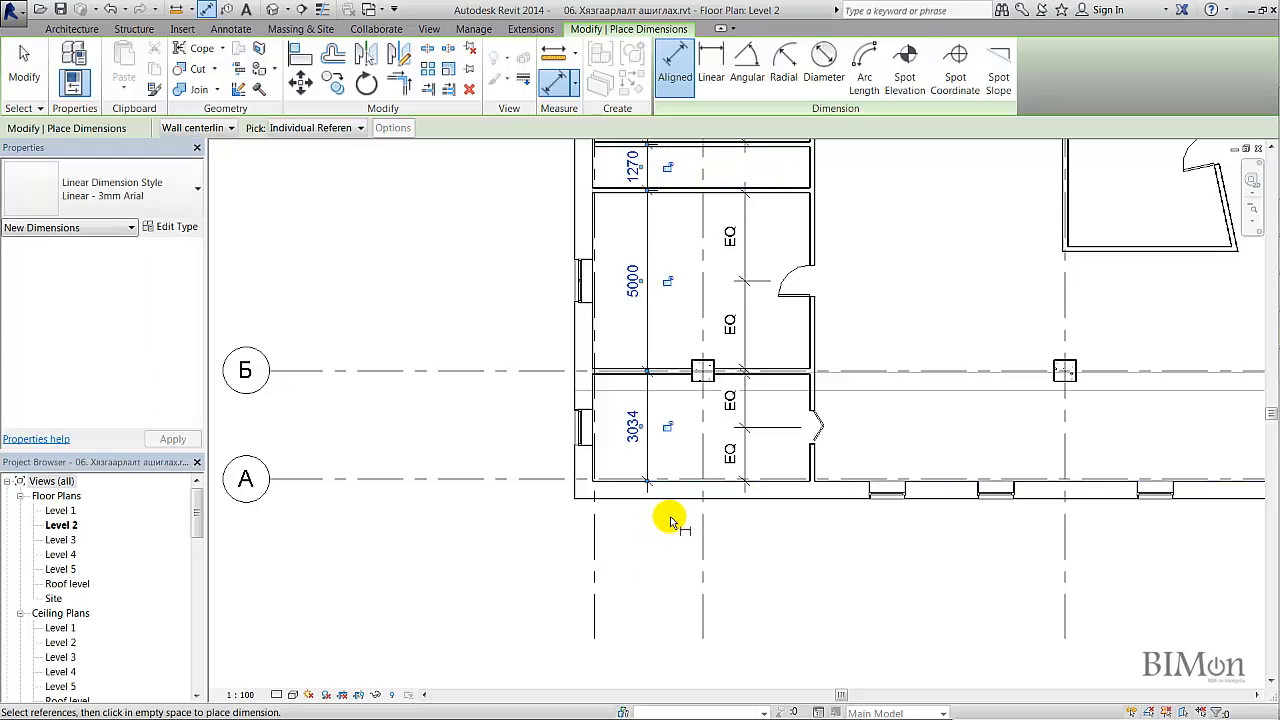
scroll(670, 520, down, 5)
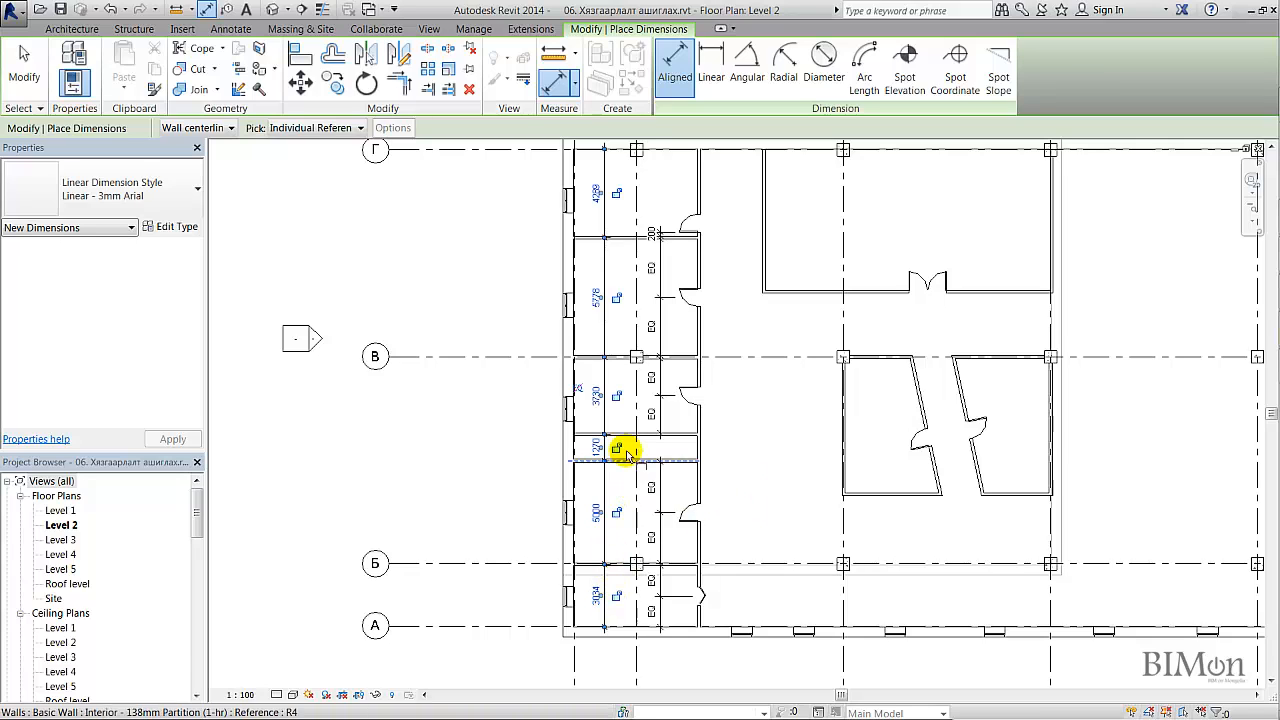
click(578, 390)
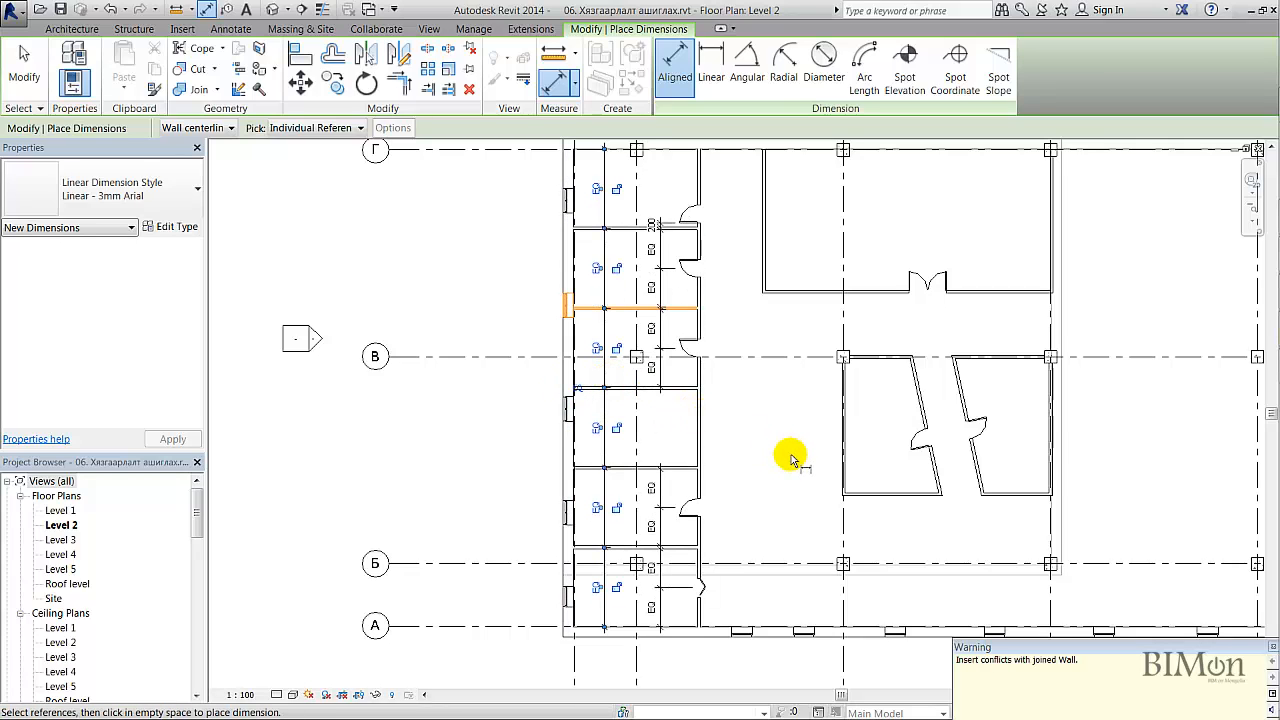
Step: Align the second room's exterior window with the centre of that room's door and lock the alignment
middle_drag(791, 460, 783, 496)
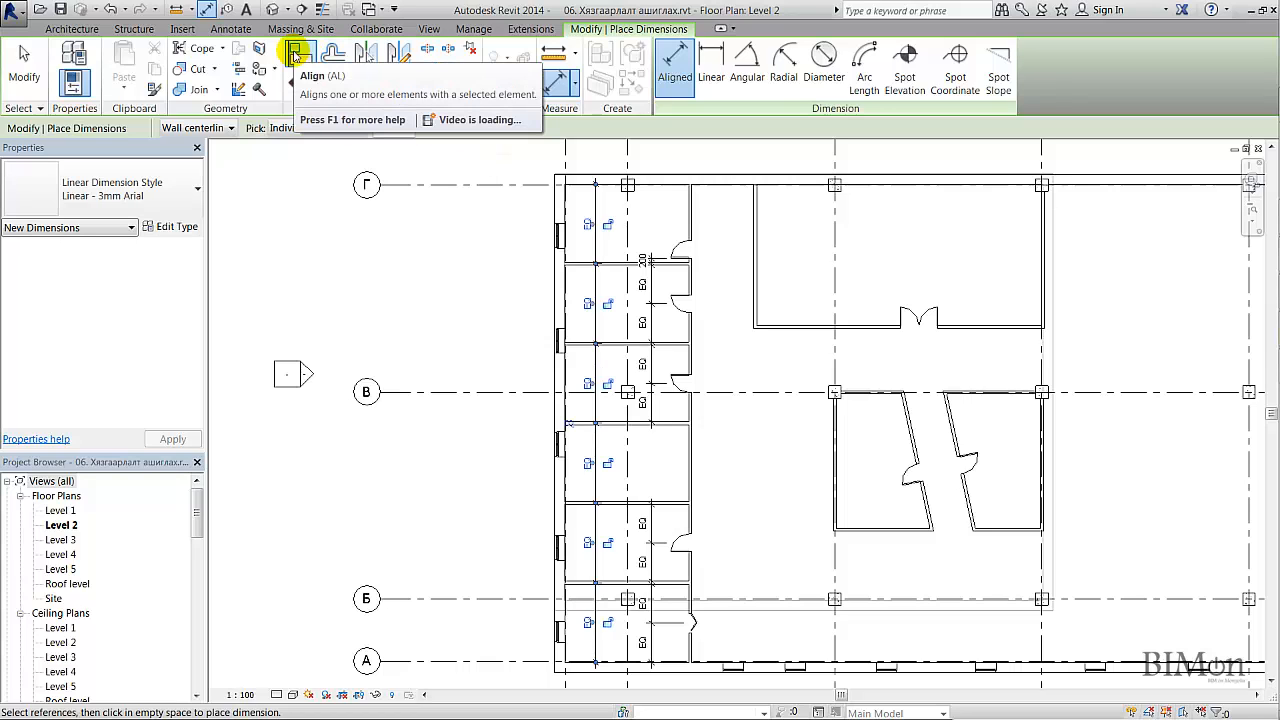
click(297, 55)
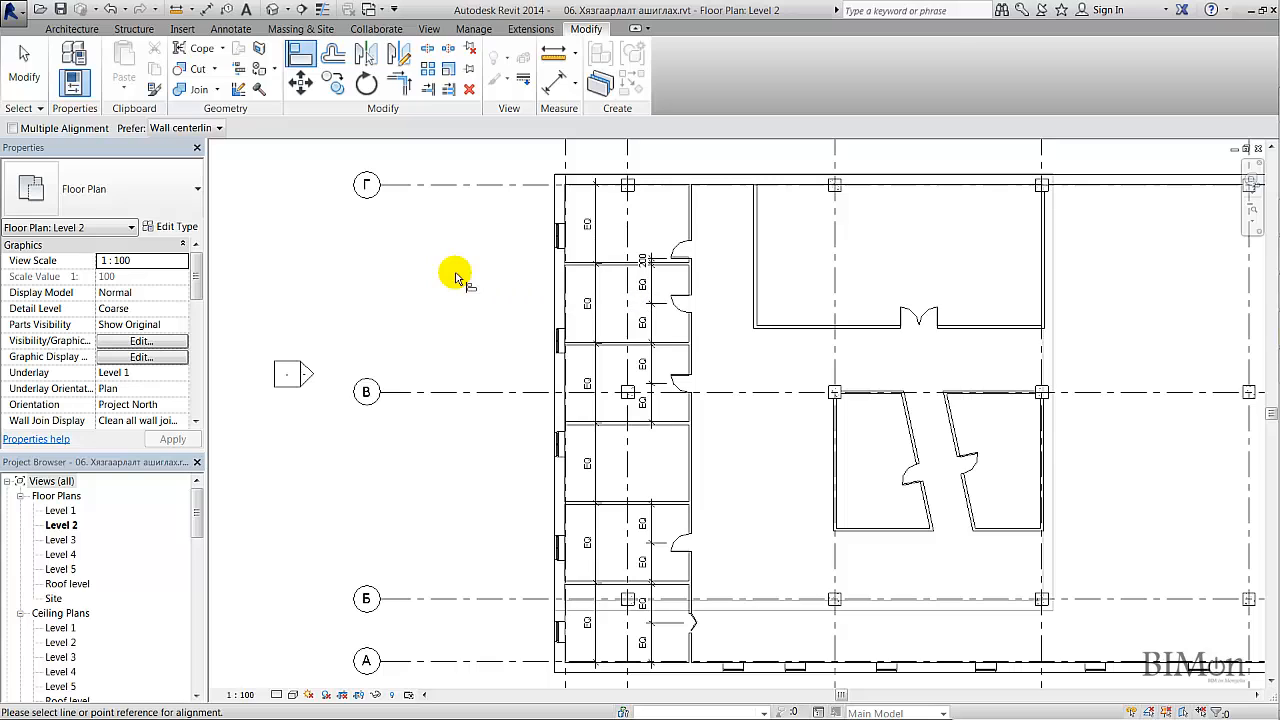
click(683, 303)
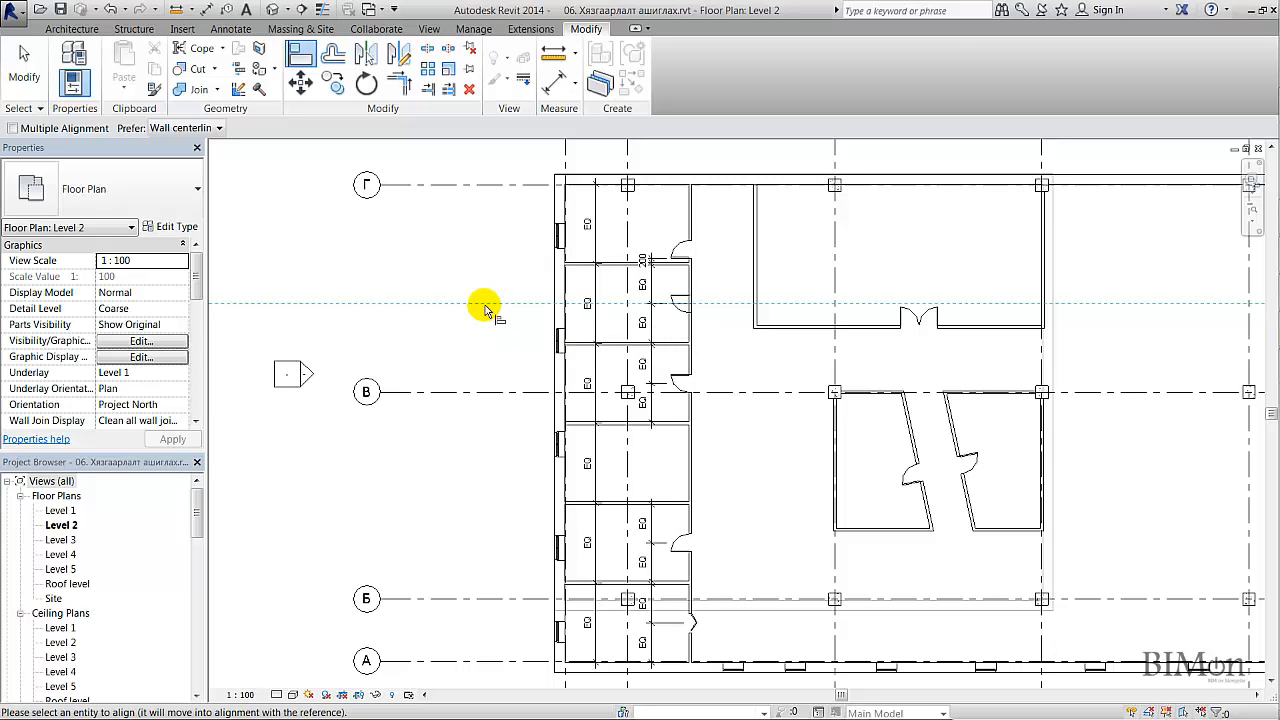
click(557, 340)
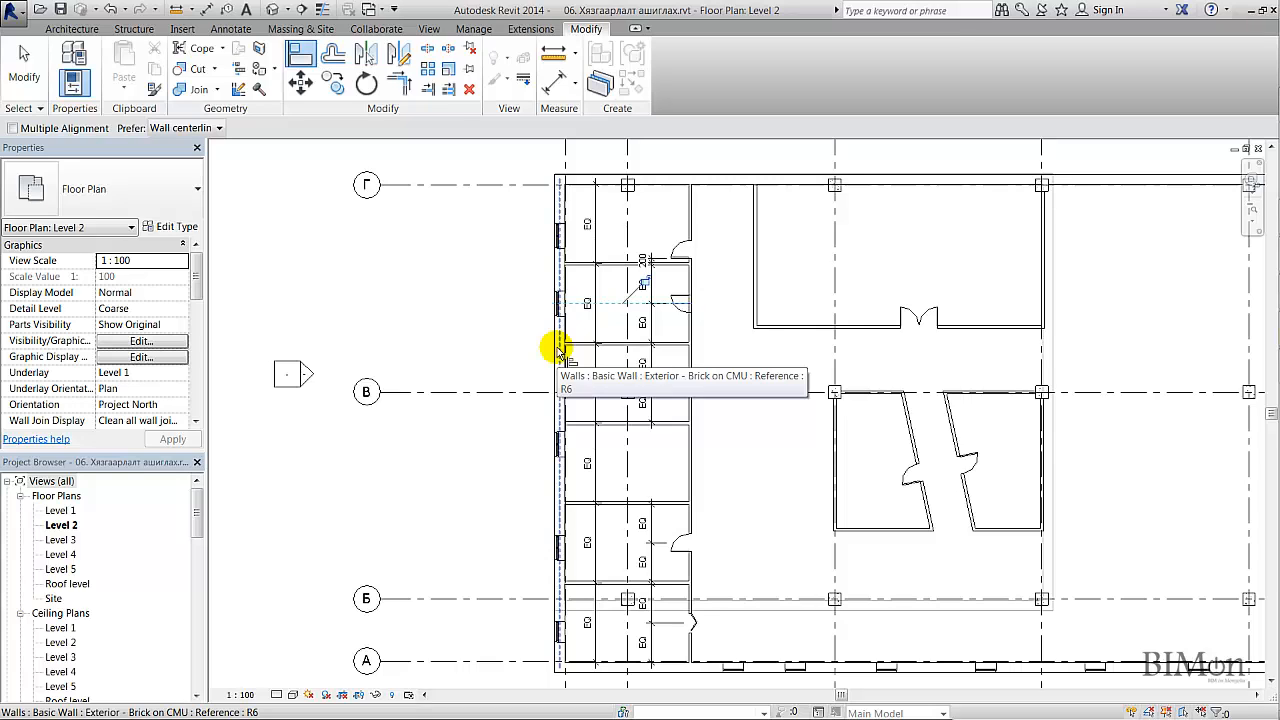
click(645, 285)
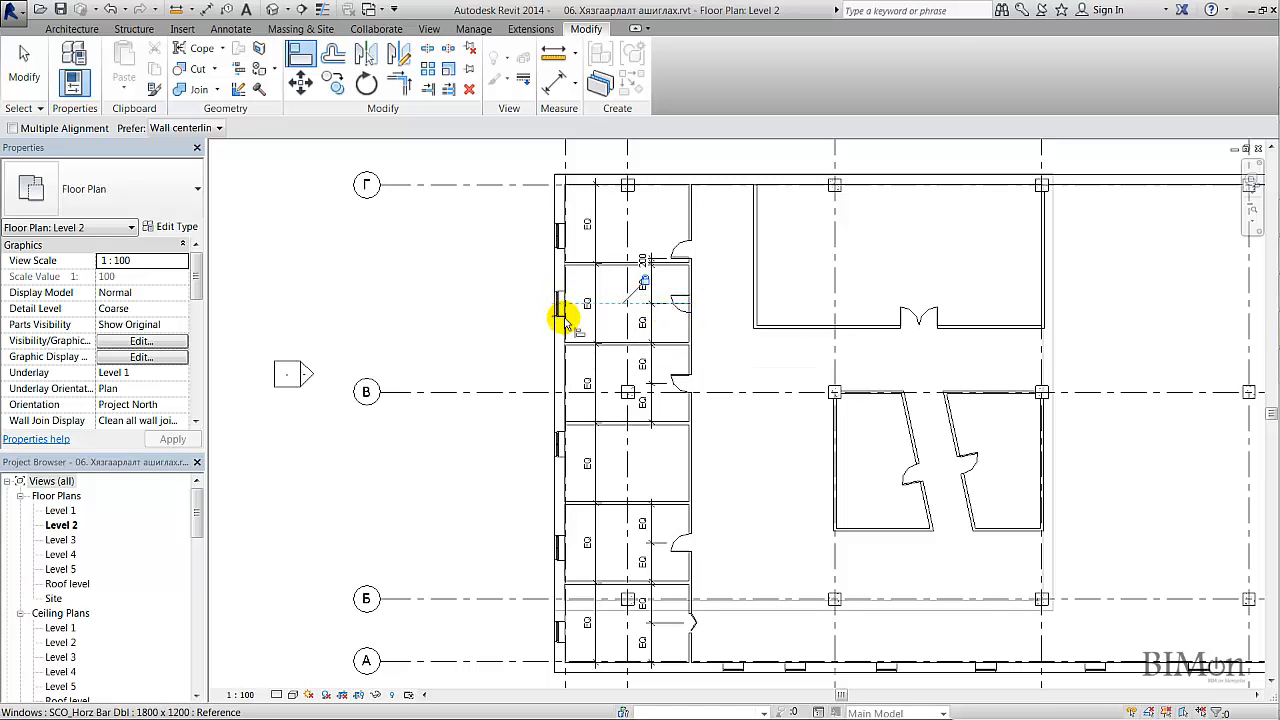
Step: Align the window near grid В with the centre of the third room's door and lock the alignment
click(686, 383)
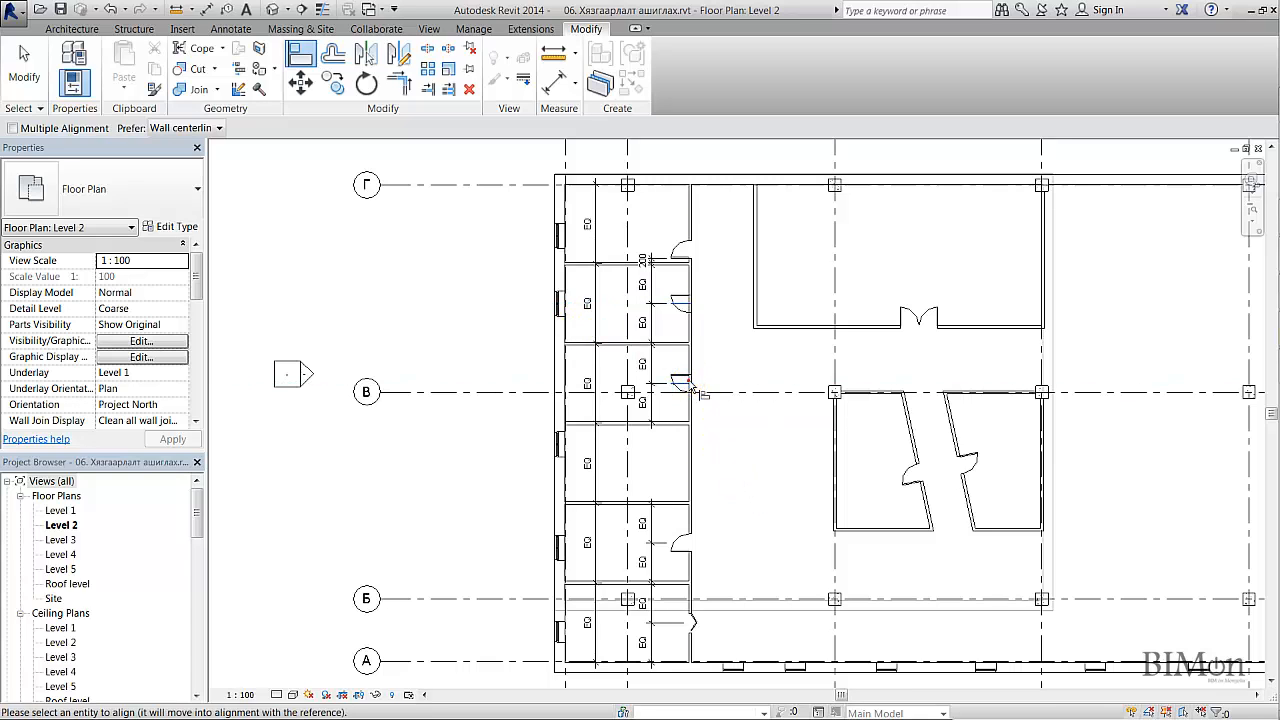
click(566, 442)
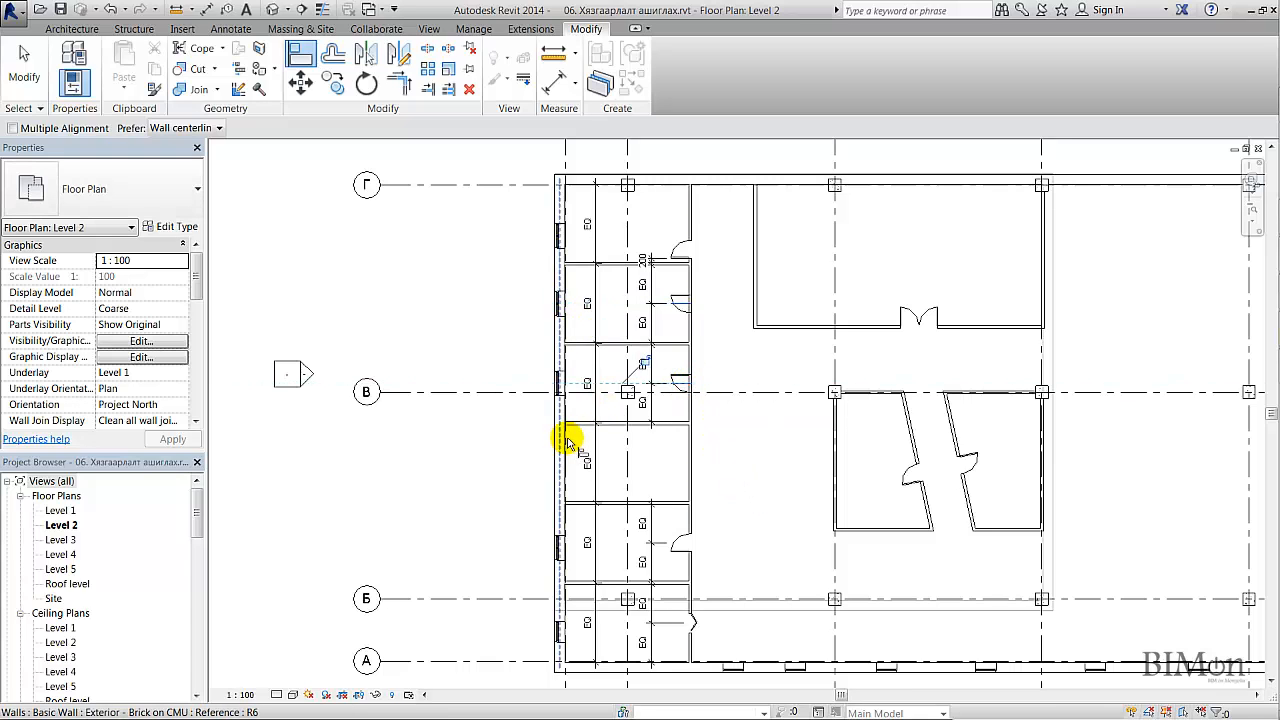
click(645, 361)
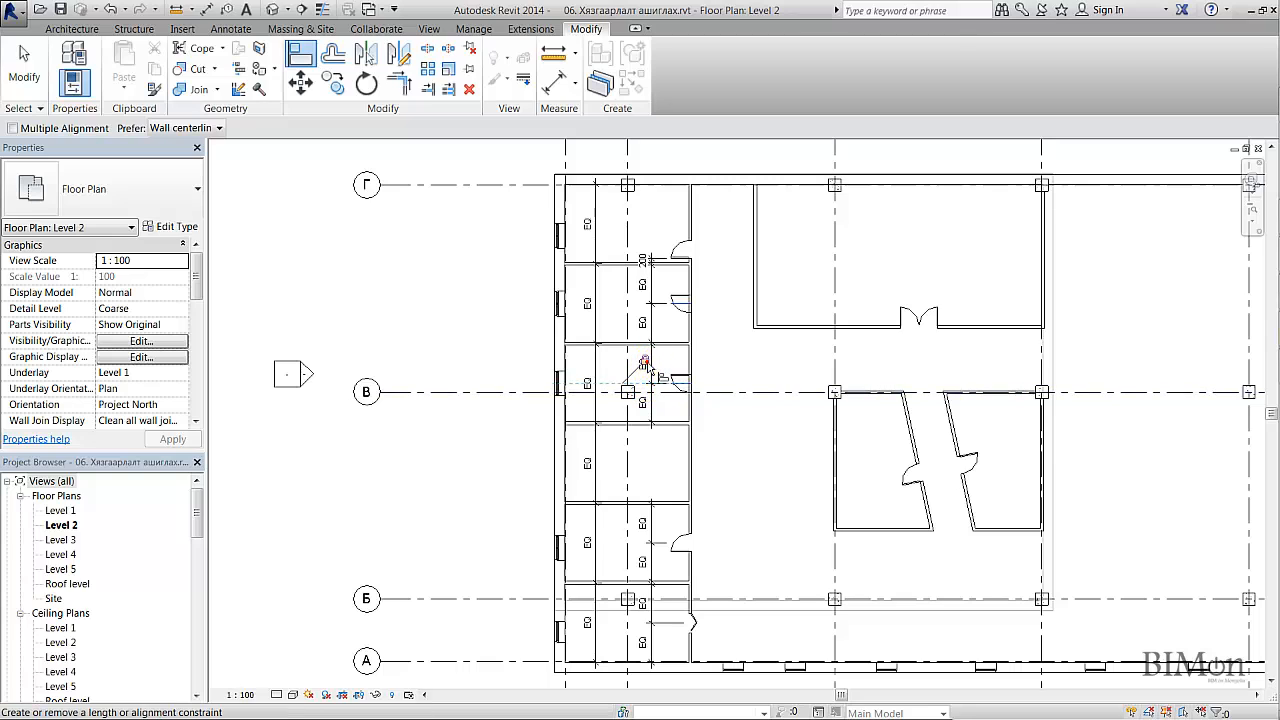
Step: Align the windows of the two lowest rooms with the centres of their doors, lock both alignments, and finish aligning
click(685, 544)
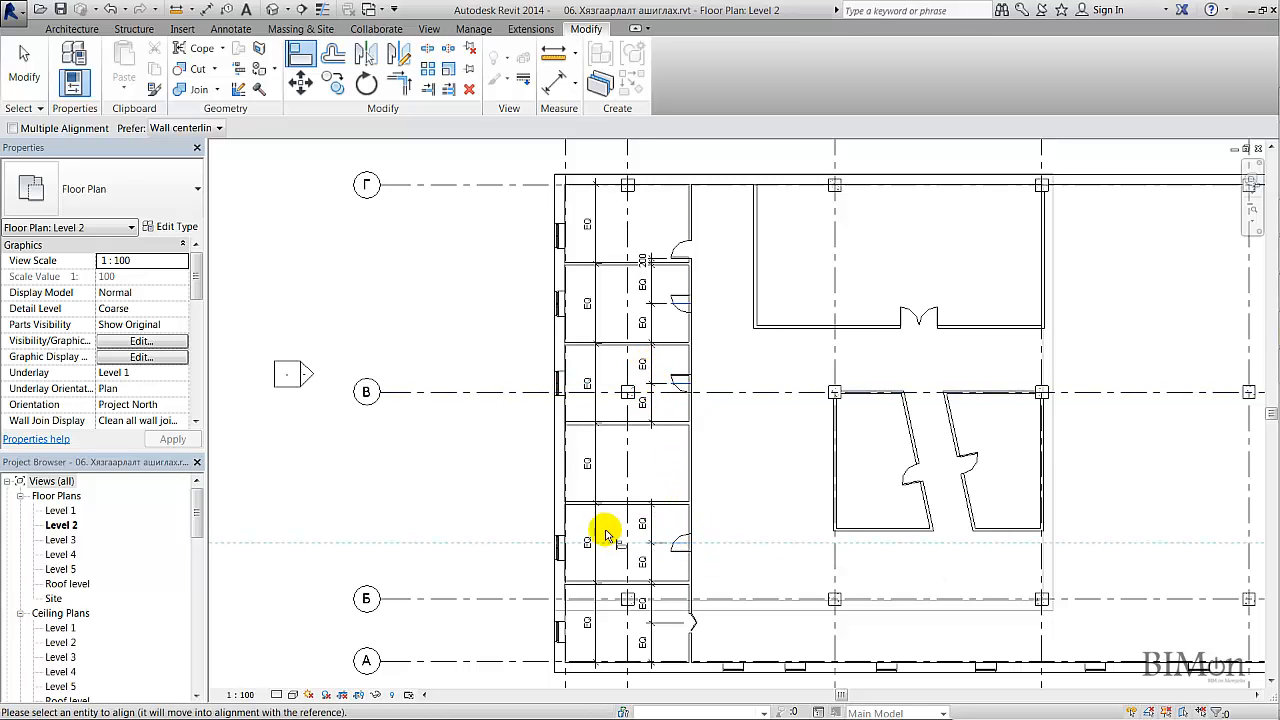
click(560, 546)
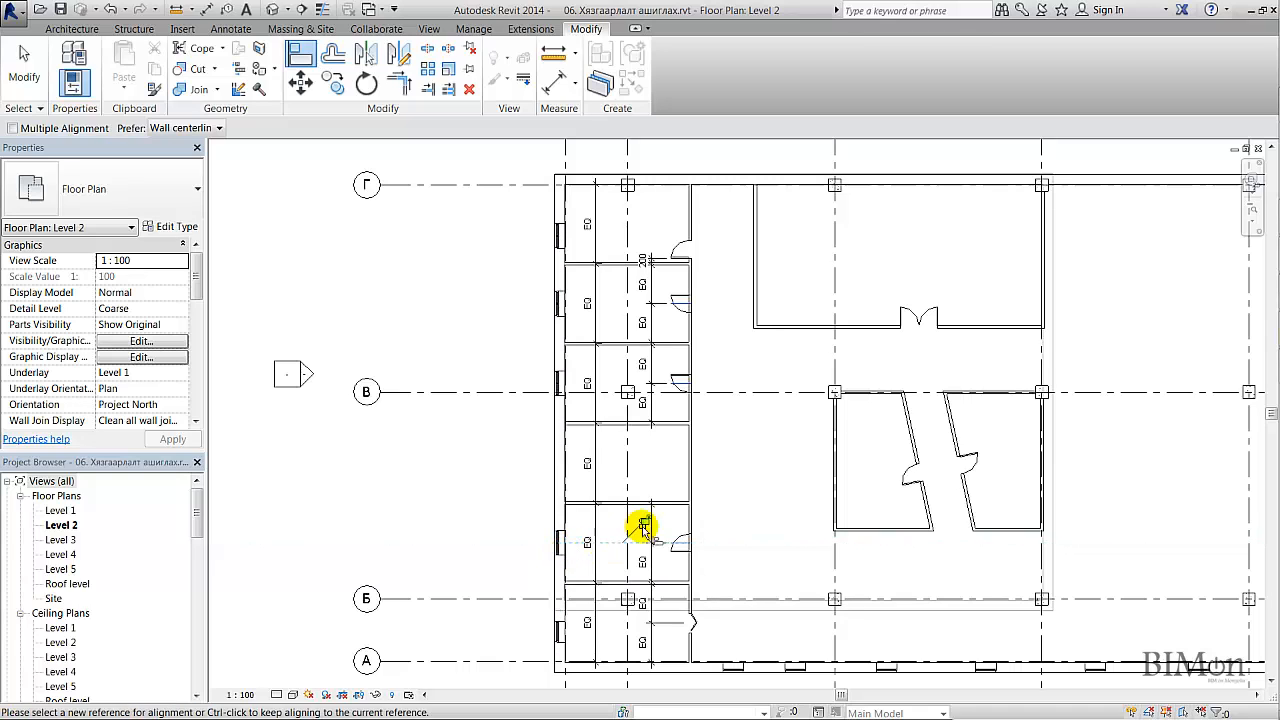
click(688, 621)
click(560, 632)
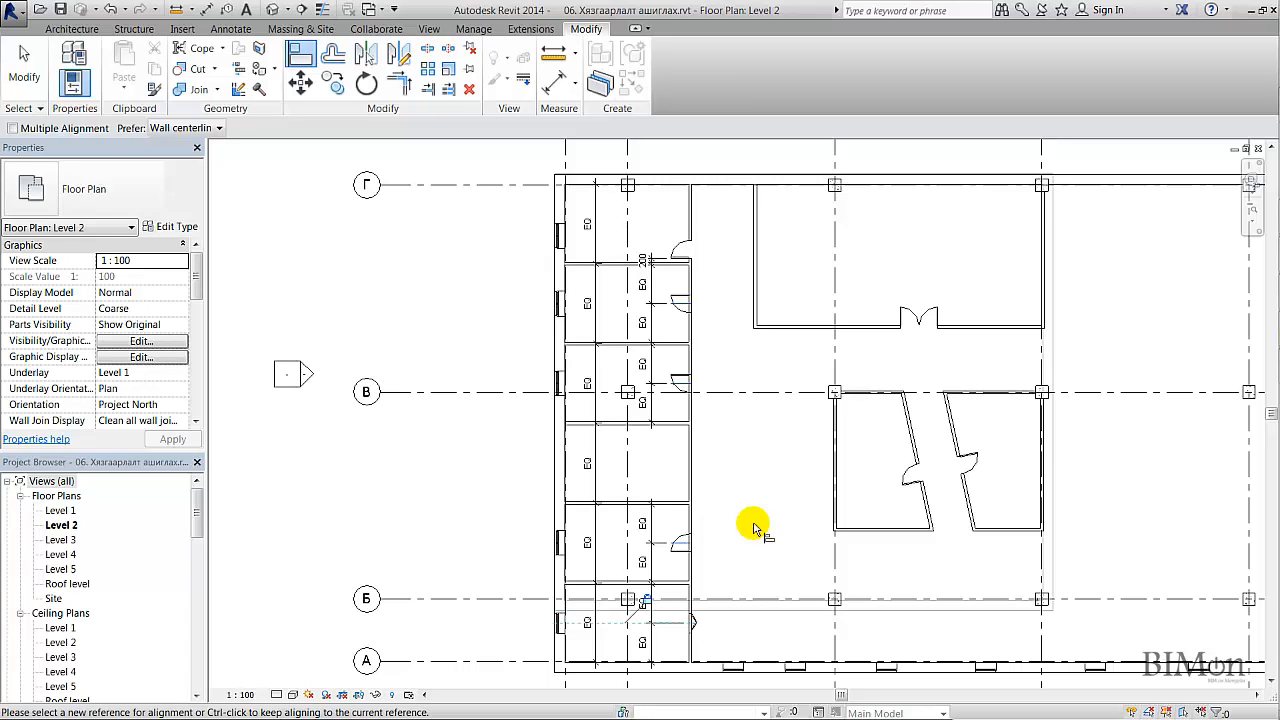
key(Escape)
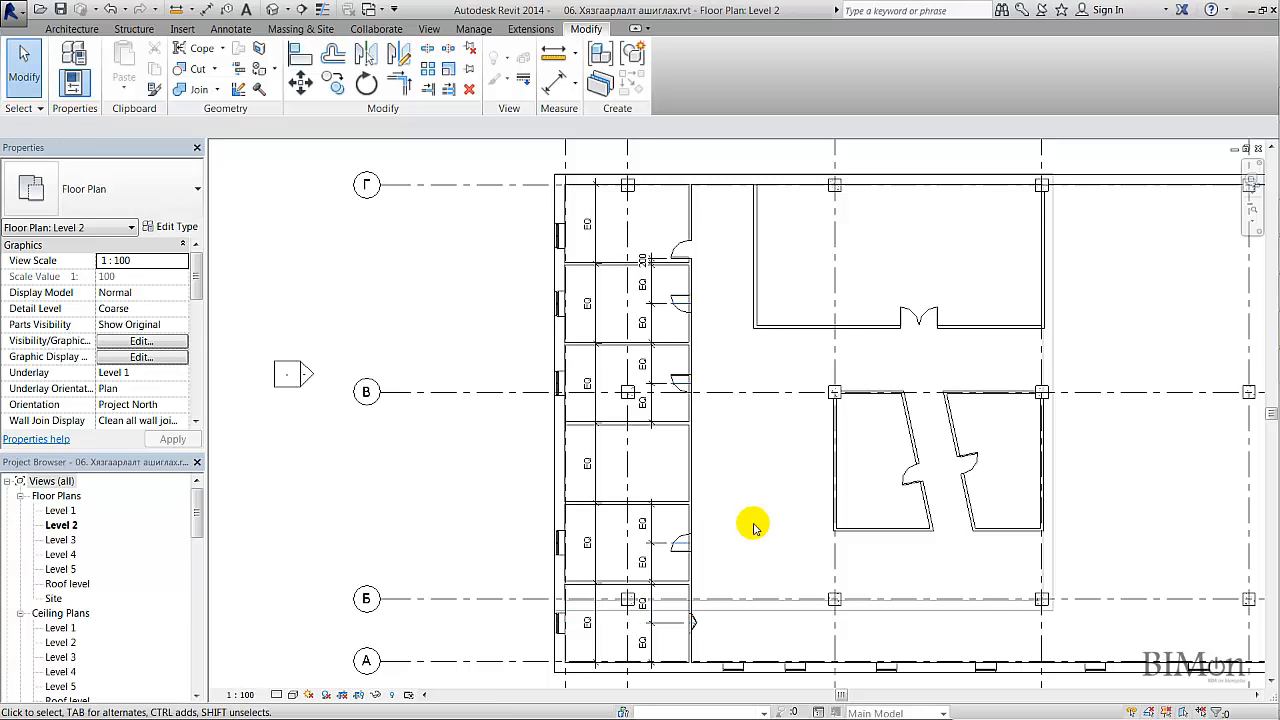
Step: Move the exterior wall at grid А outward until the adjoining side wall is about 25400 long, and undo the move
click(716, 663)
scroll(720, 660, down, 1)
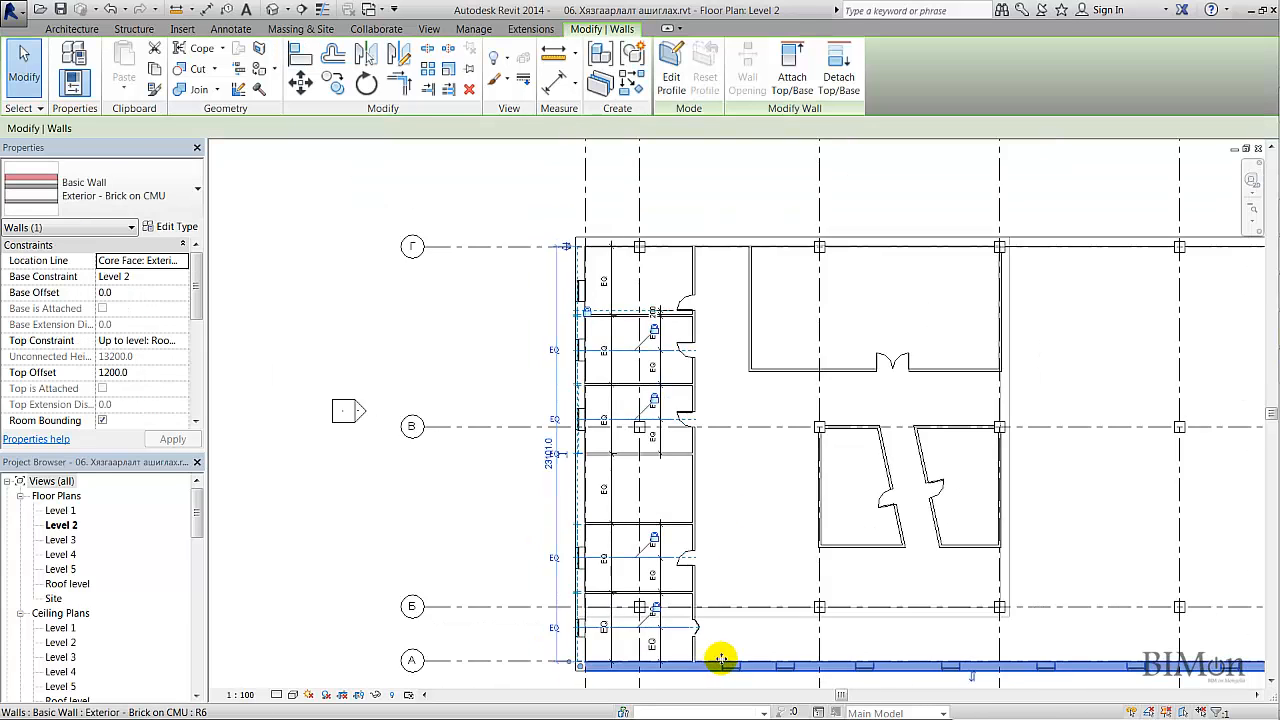
scroll(721, 660, down, 1)
middle_drag(742, 586, 720, 456)
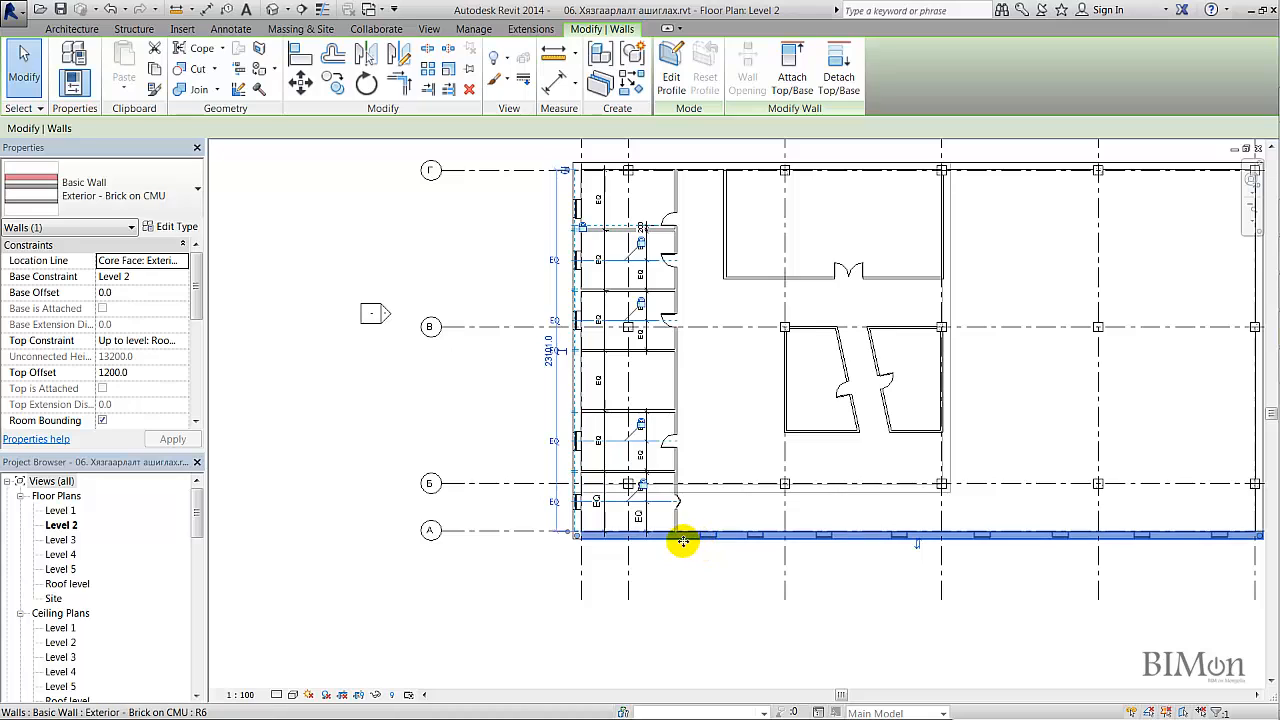
drag(677, 533, 688, 574)
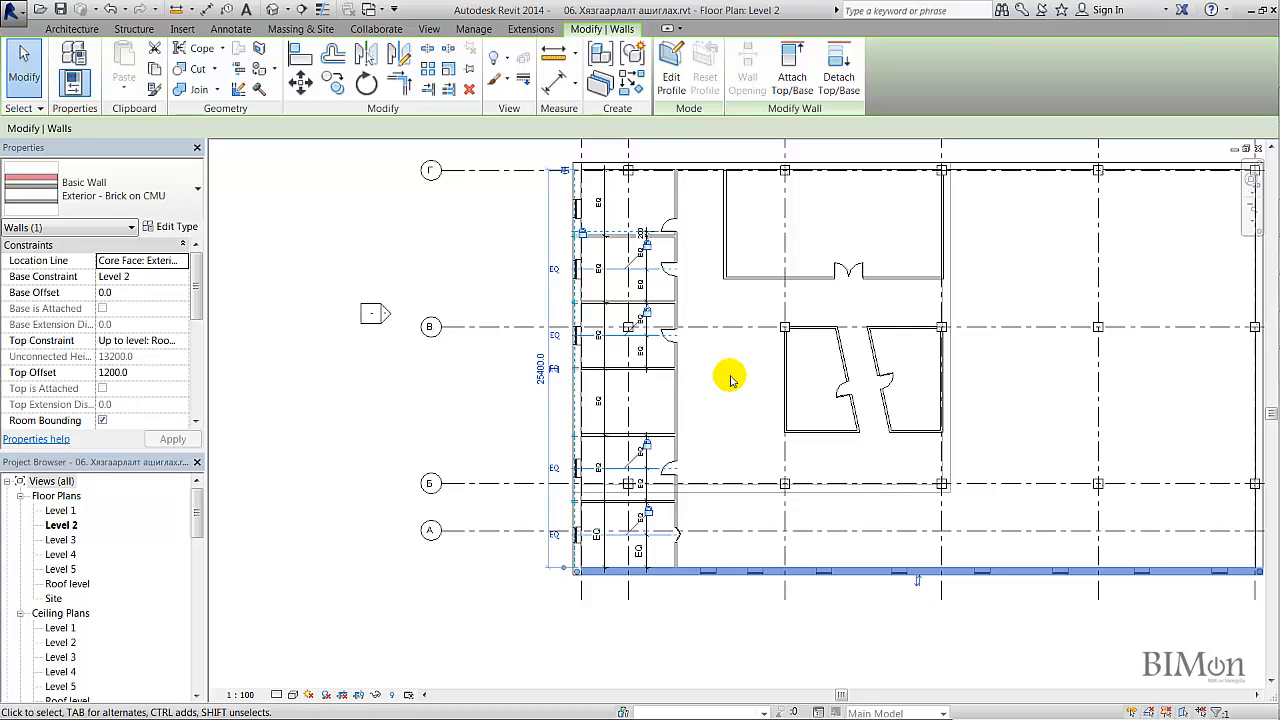
key(Escape)
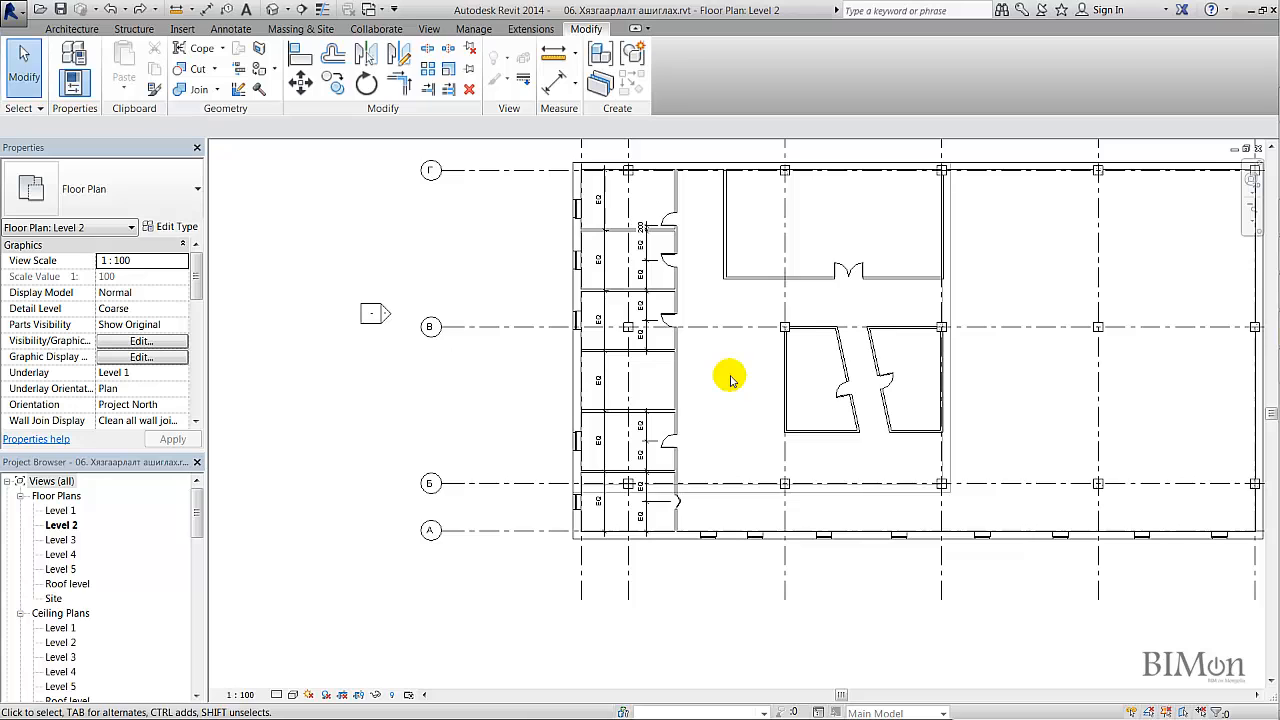
Step: Bring the equal dimension through the door in the room above grid Б into close view
scroll(670, 440, up, 5)
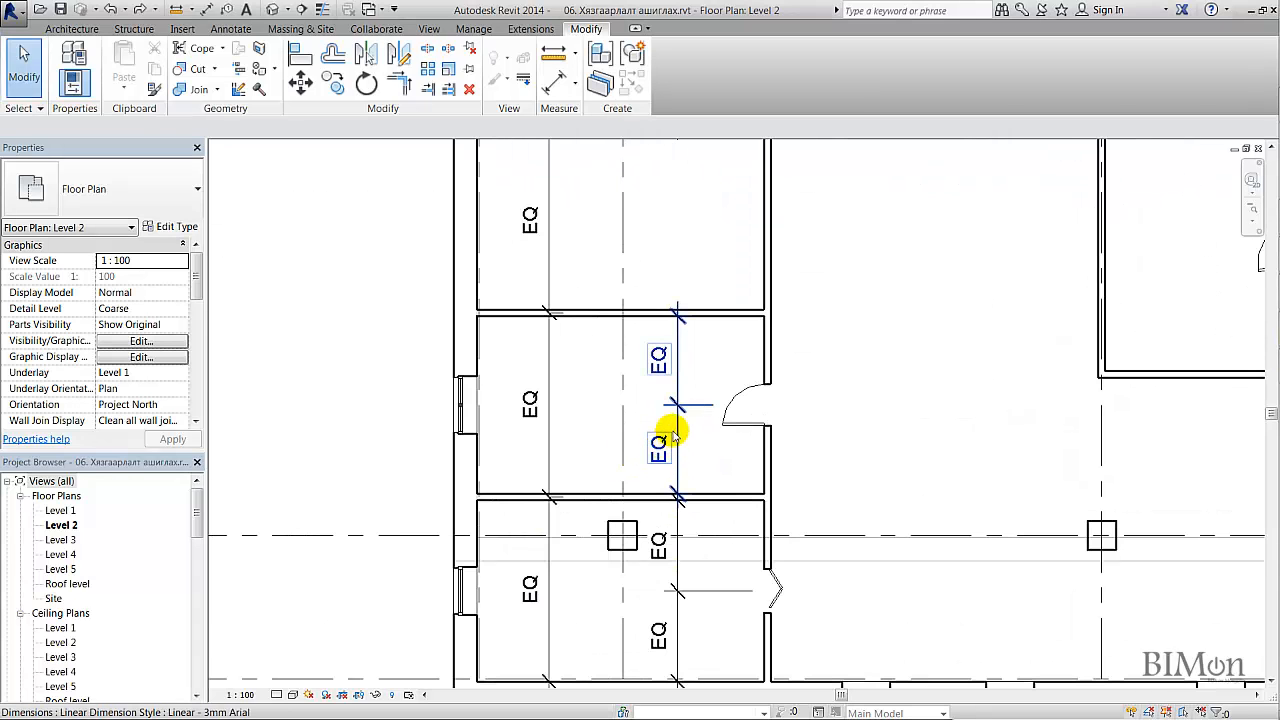